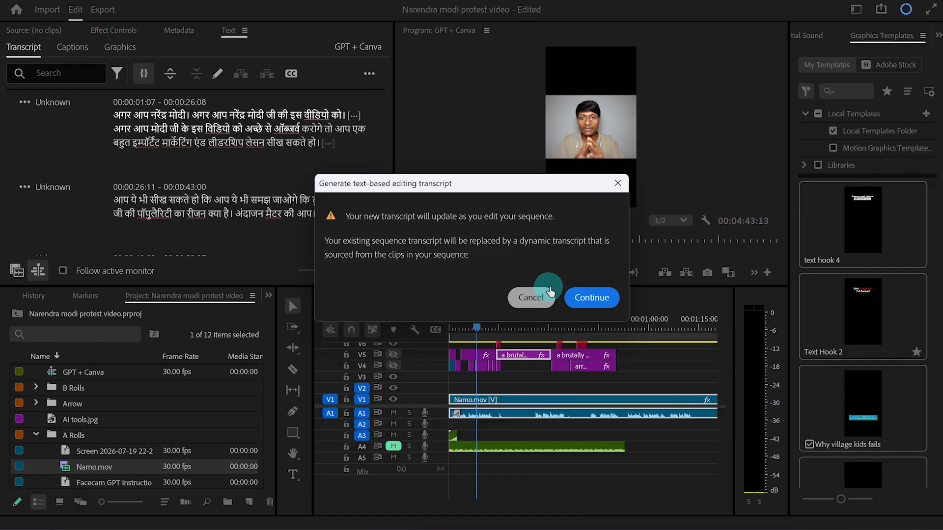
- Replace the sequence transcript with a dynamic text-based editing transcript and delete the selected transcript passages along with their clips
left_click(592, 298)
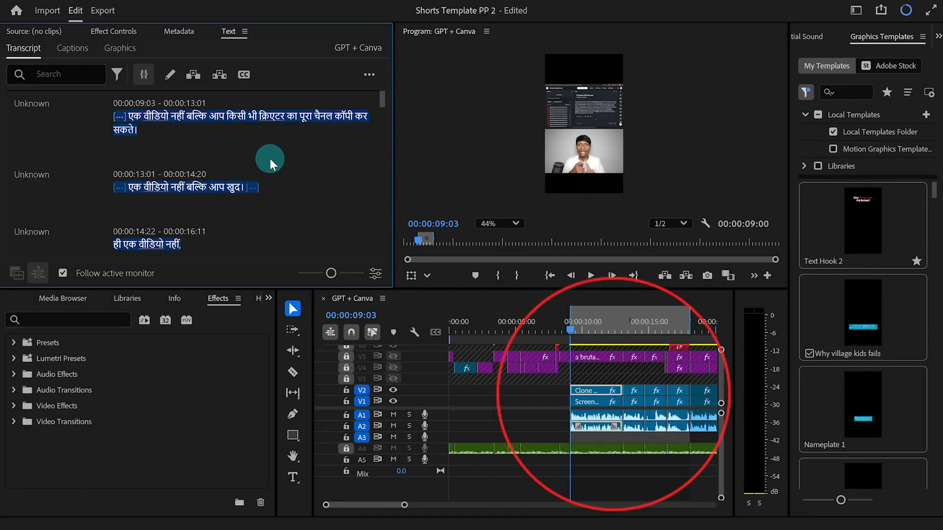
key("Delete")
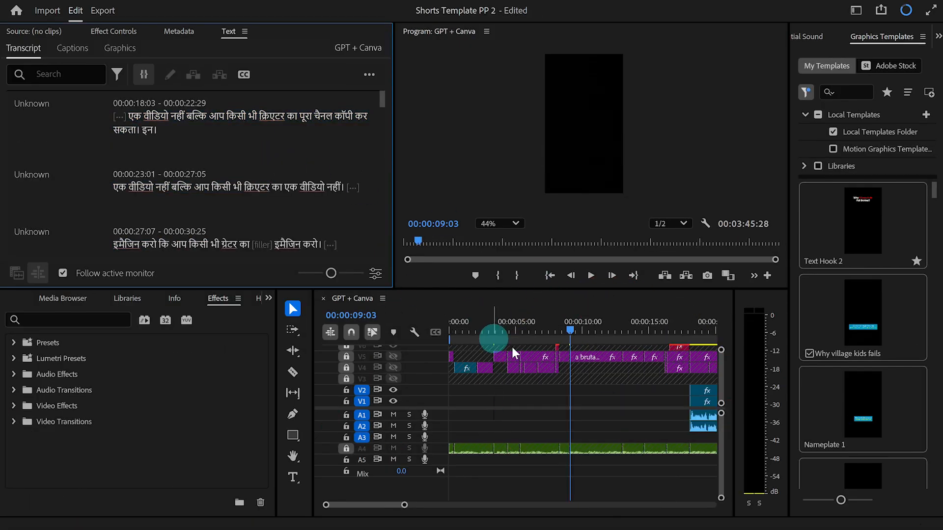
left_click(608, 398)
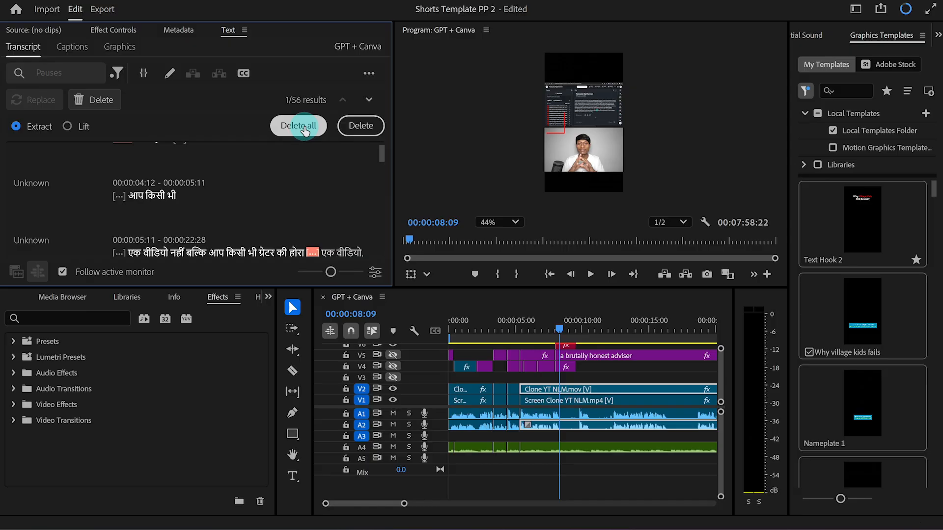
- Delete all pauses found in the transcript using the Extract mode
left_click(301, 126)
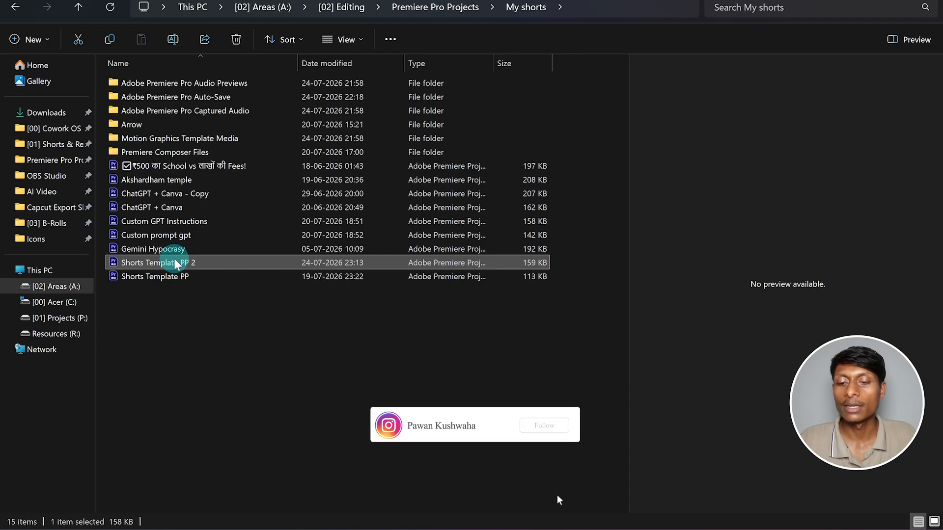
- Duplicate the Shorts Template PP 2 project file in the My shorts folder and switch back to Premiere Pro
key("ctrl+c")
key("ctrl+v")
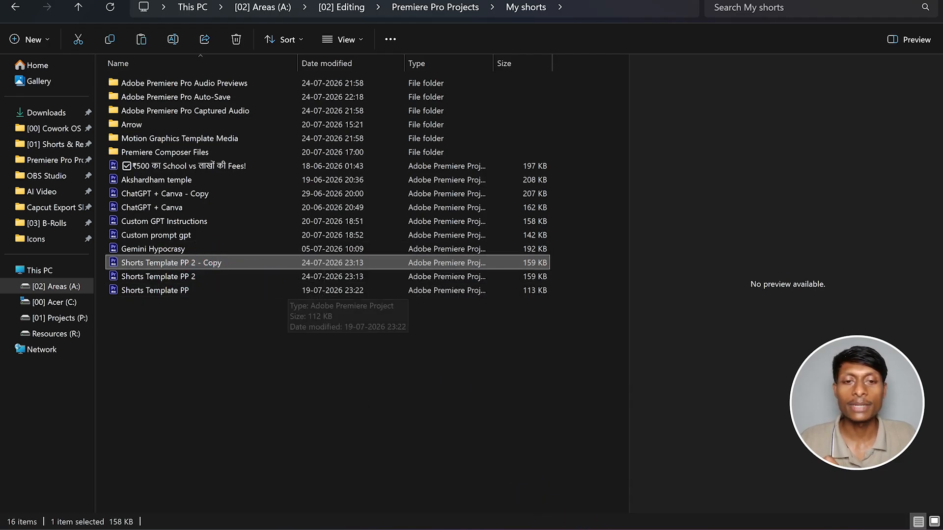
left_click(603, 529)
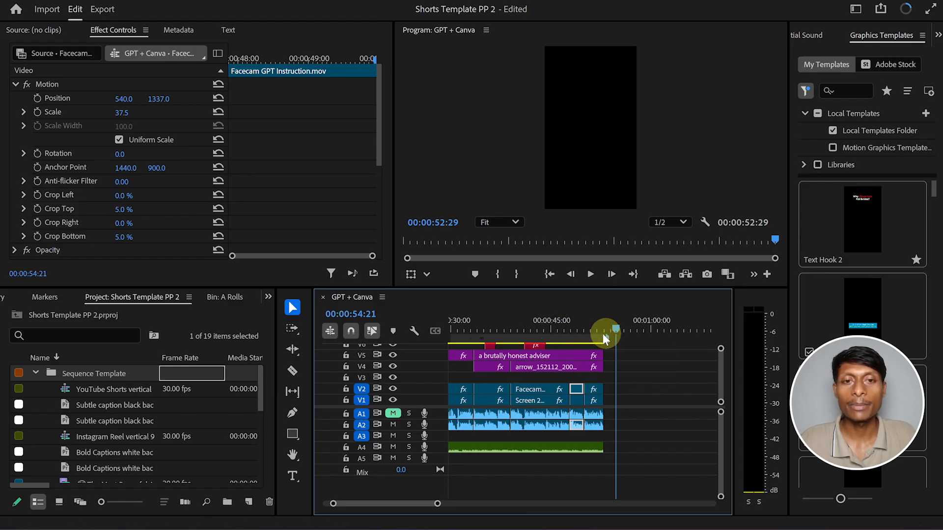
- Place the YouTube Shorts vertical sequence from the Sequence Template bin on V2, directly after the last existing clip
left_click_drag(603, 334, 574, 343)
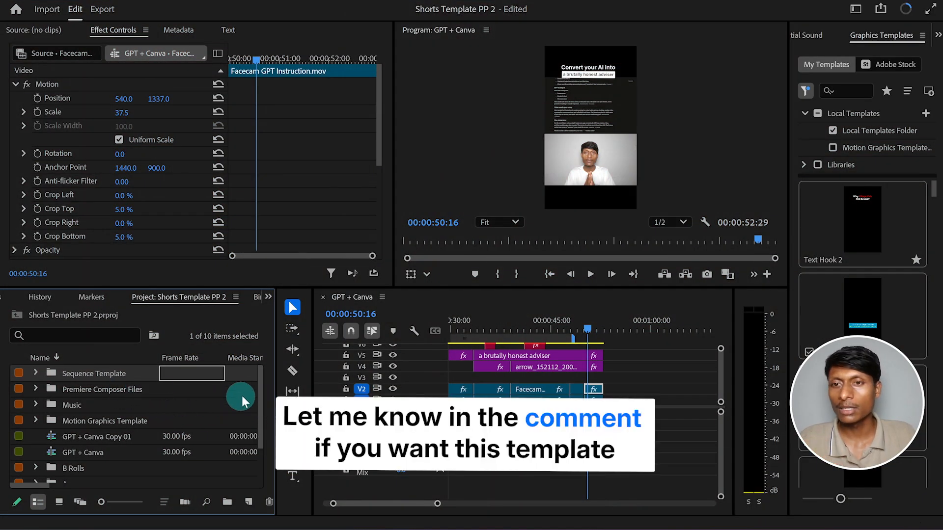
left_click(36, 374)
left_click_drag(108, 390, 638, 388)
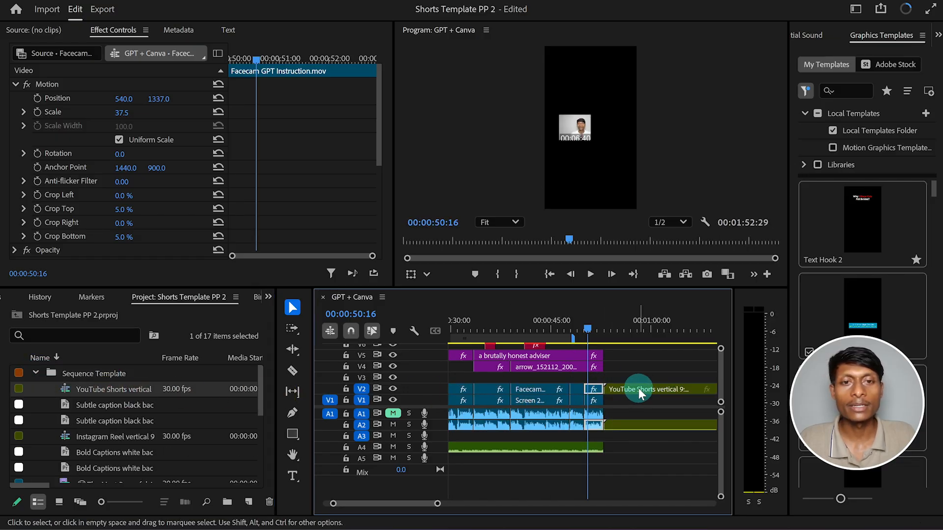
left_click(626, 334)
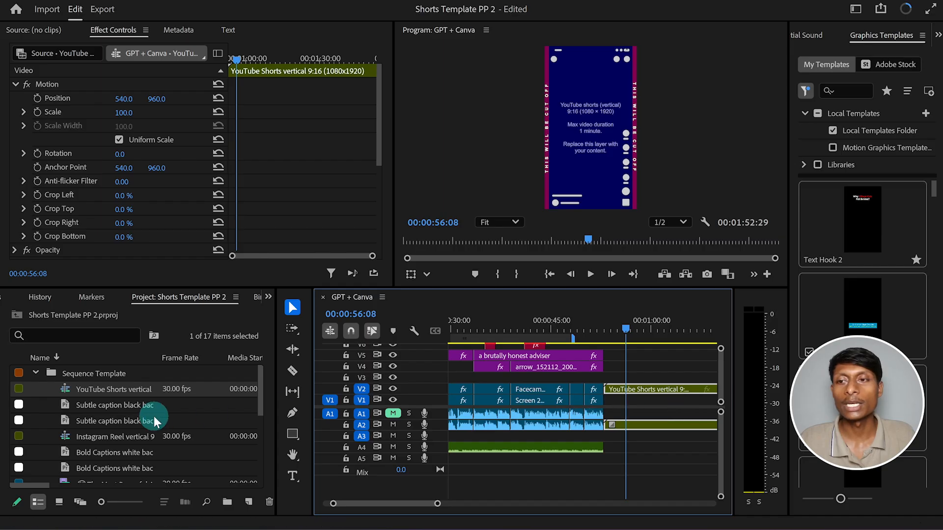
left_click_drag(628, 331, 633, 330)
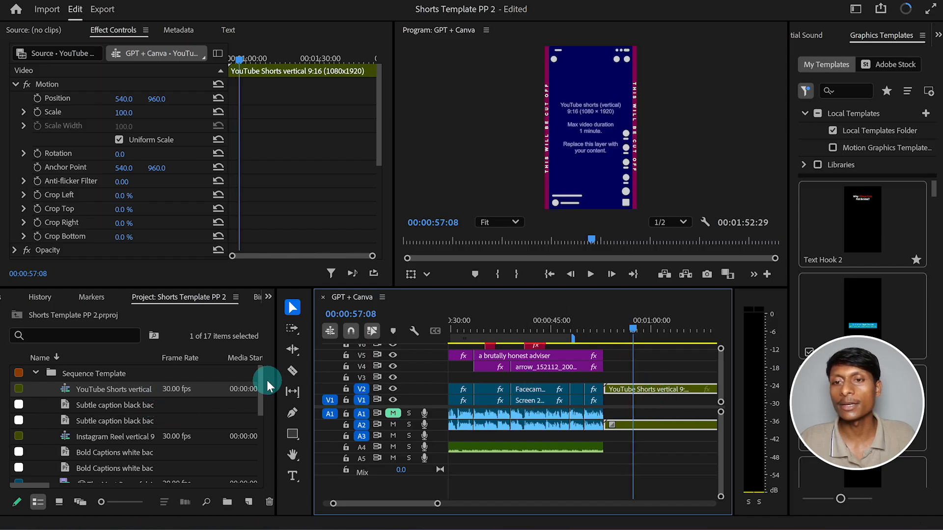
- Import all four facecam and screen recordings from the Clone YT NLM folder into the A Rolls bin
scroll(88, 445, "down", 5)
left_click(36, 467)
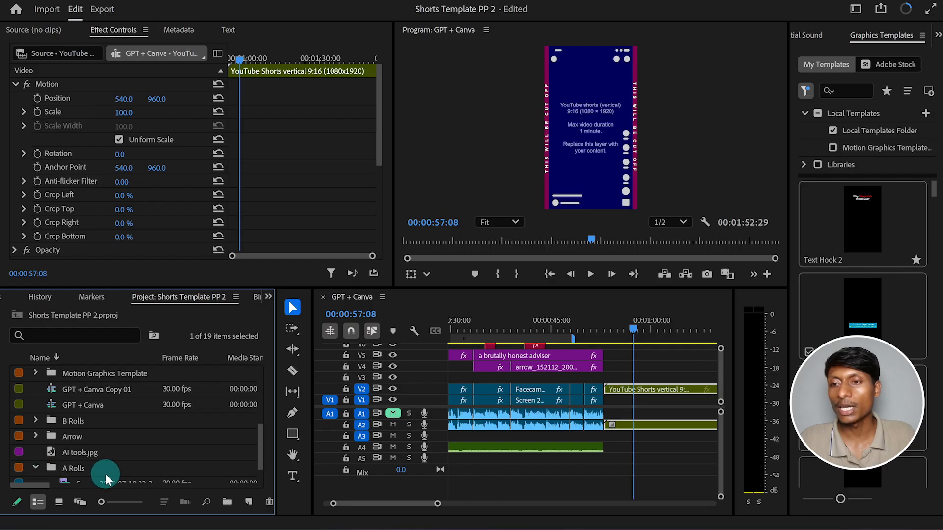
scroll(107, 474, "down", 2)
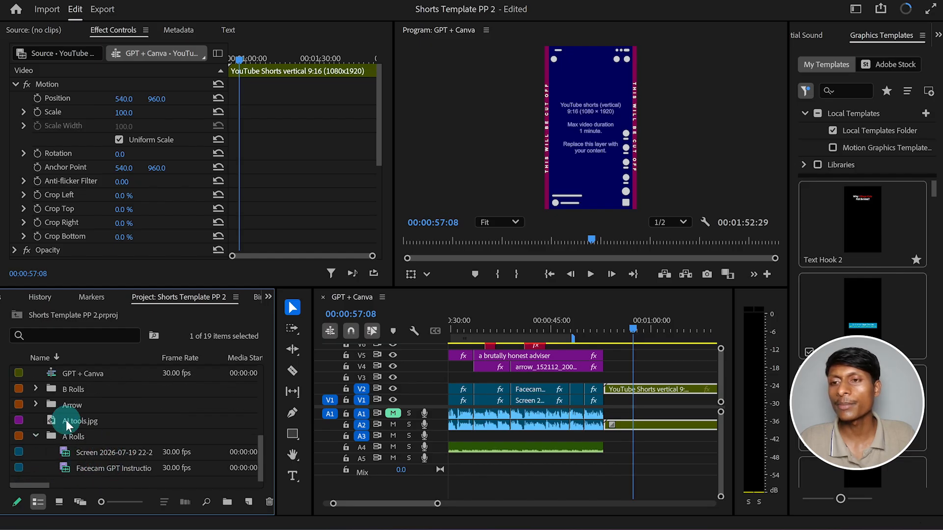
left_click(36, 390)
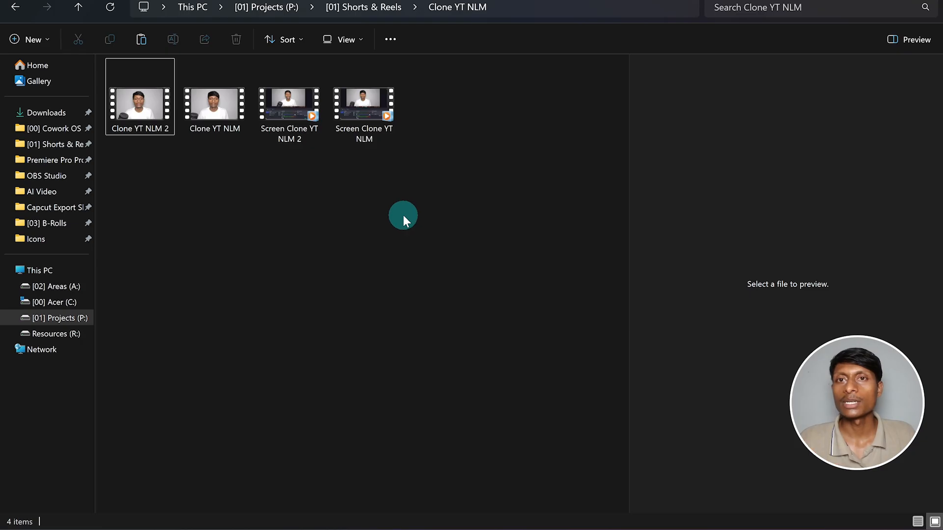
left_click_drag(418, 190, 138, 101)
left_click_drag(138, 101, 75, 455)
scroll(127, 445, "down", 1)
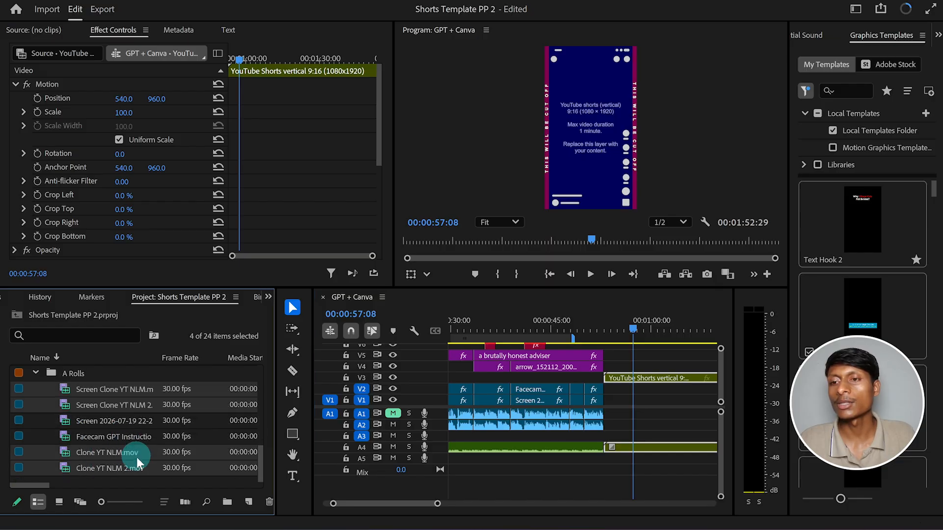
- Place Screen Clone YT NLM.mp4 on V1 beneath the YouTube Shorts vertical clip and hide track V3
left_click_drag(118, 389, 614, 402)
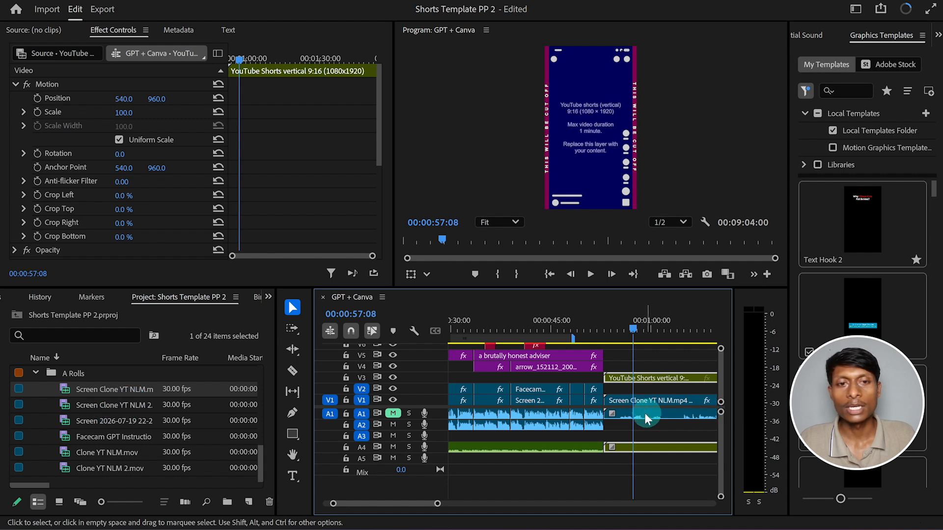
left_click_drag(631, 333, 642, 332)
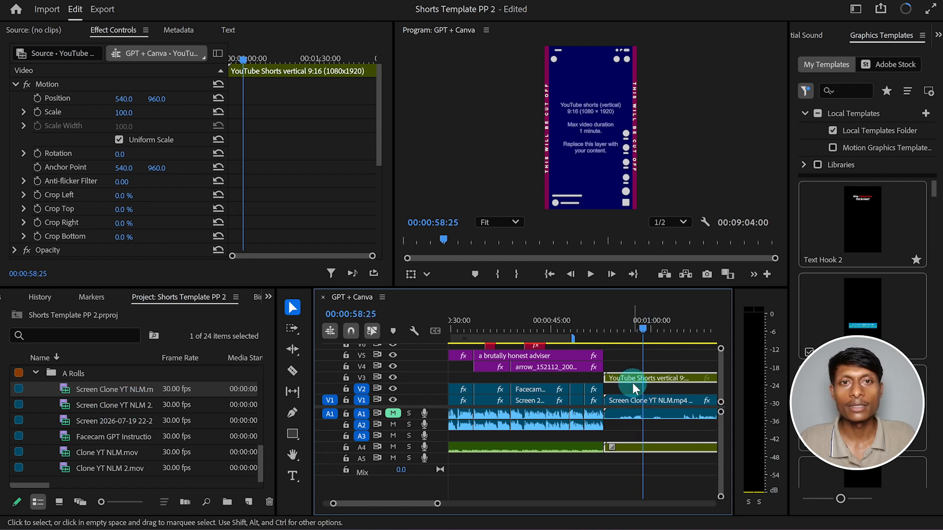
left_click(393, 377)
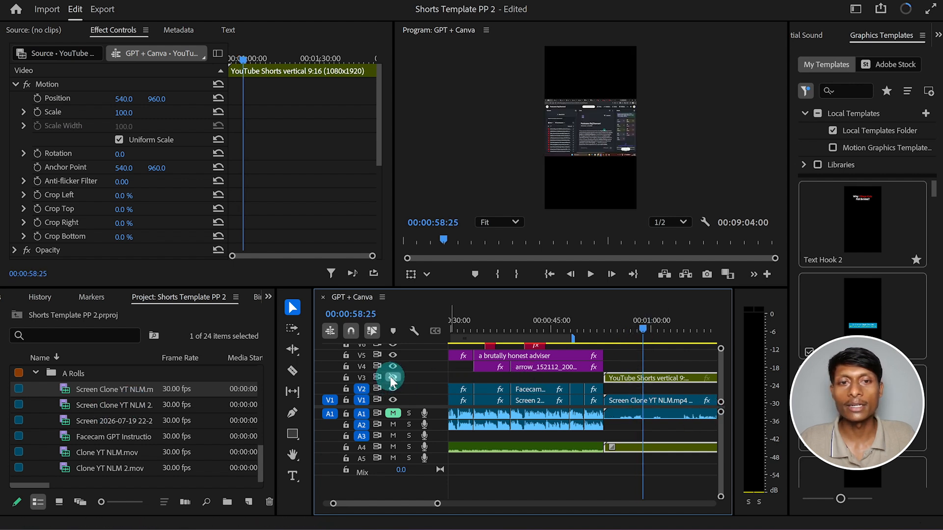
left_click(652, 343)
left_click(668, 416)
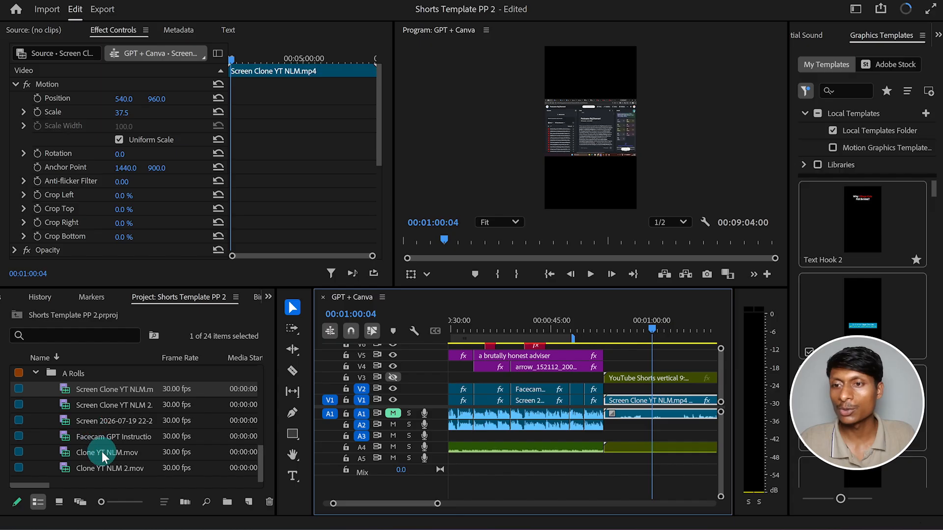
- Place Clone YT NLM.mov on V2 directly above the Screen Clone YT NLM.mp4 clip
mouse_move(102, 452)
left_mouse_down()
mouse_move(516, 459)
mouse_move(595, 390)
left_mouse_up()
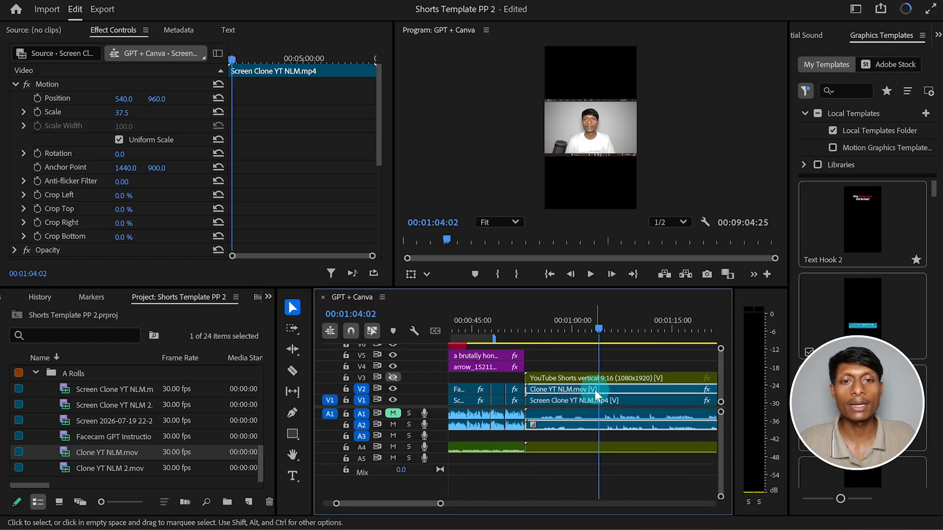
left_click(594, 390)
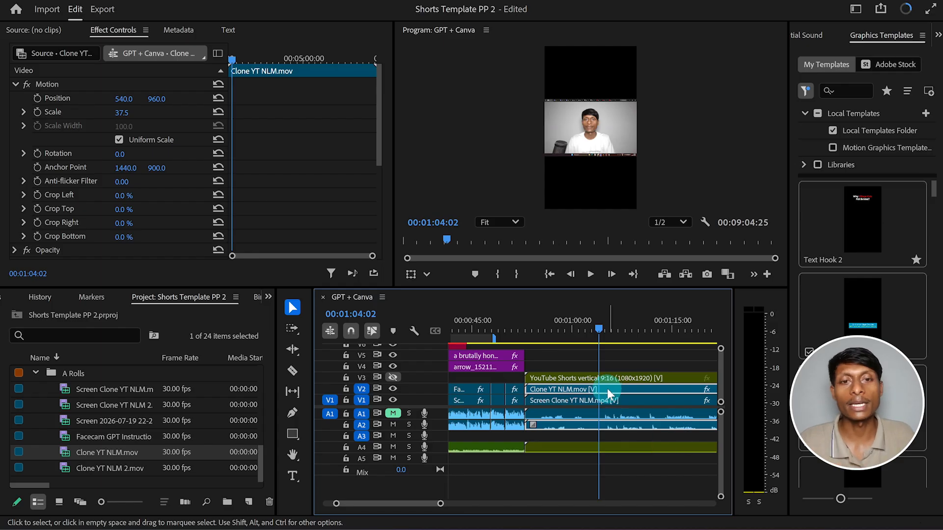
left_click(580, 401)
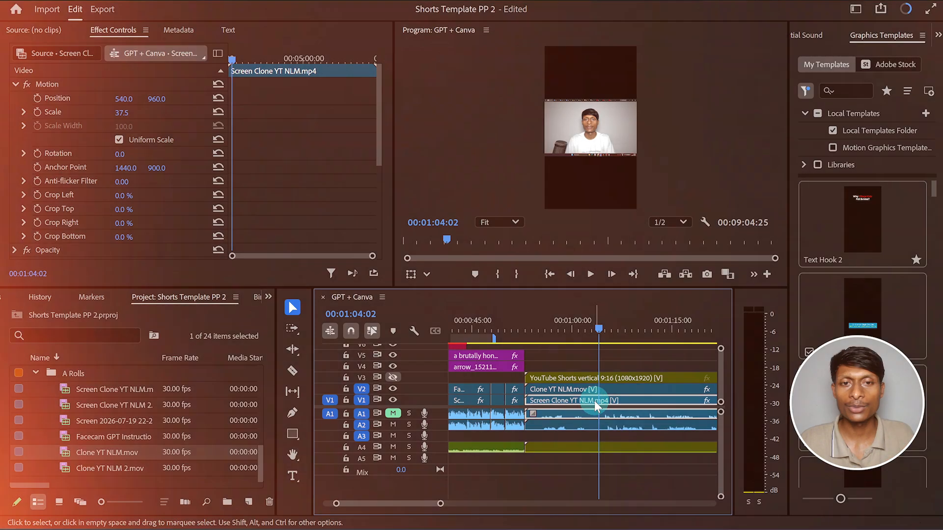
left_click(564, 328)
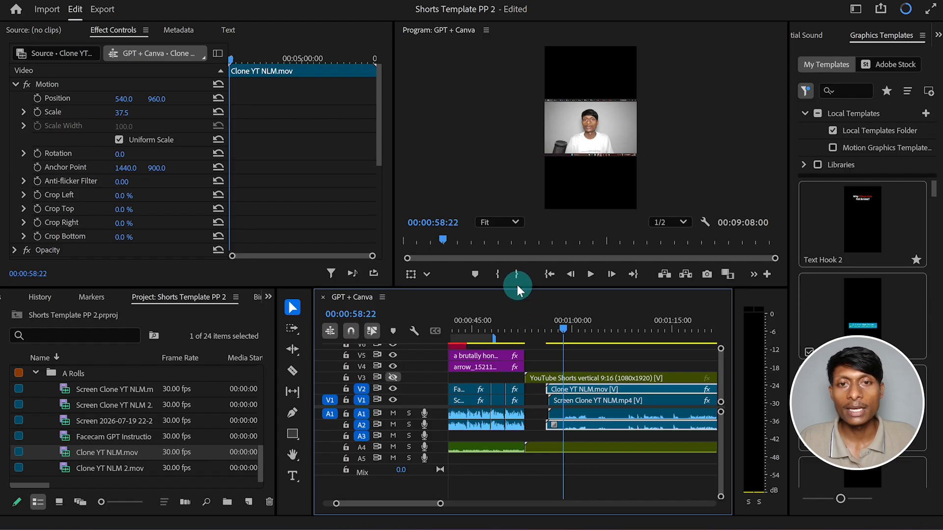
- Try pasting the copied video and audio attributes of the last facecam clip on V2 onto Clone YT NLM.mov
left_click(517, 316)
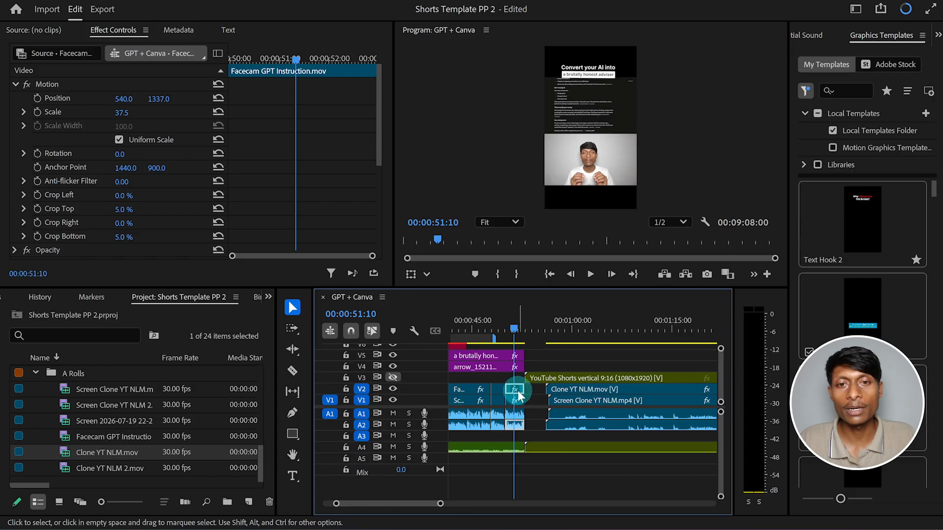
key("ctrl+c")
left_click(576, 392)
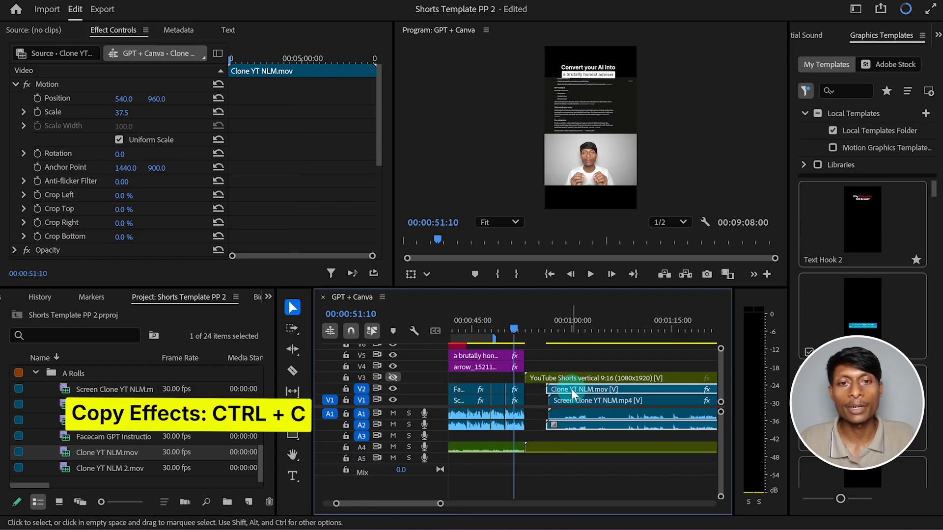
left_click(599, 401)
key("ctrl+alt+v")
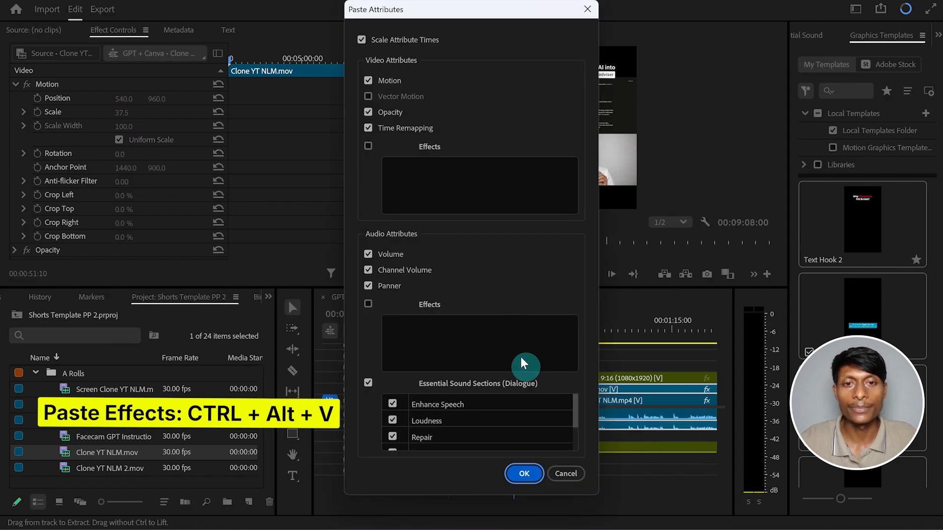
left_click(523, 473)
left_click(568, 332)
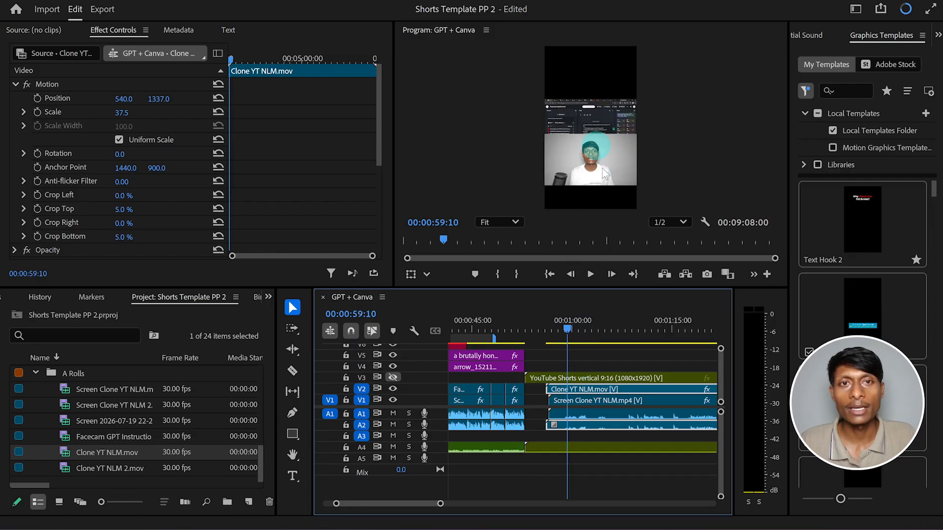
left_click(594, 115)
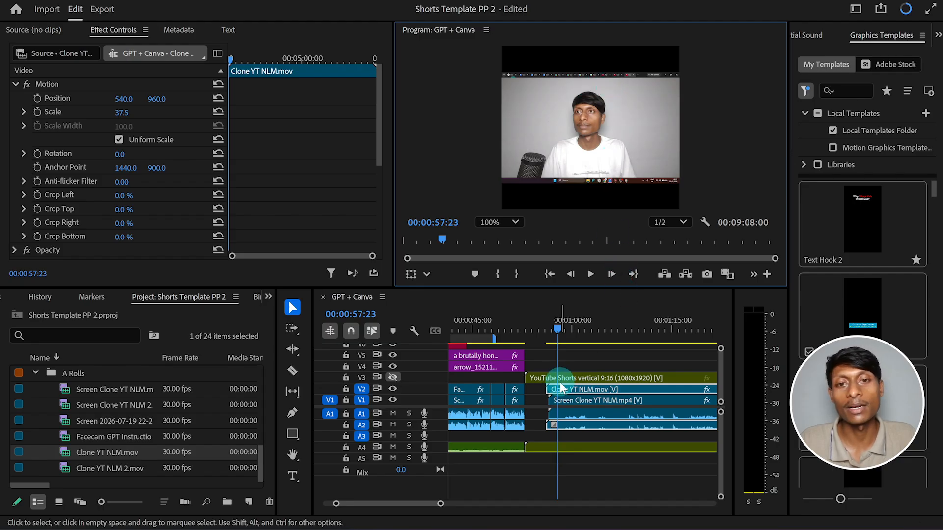
- Copy the attributes of the last Facecam GPT Instruction.mov clip and paste them onto Clone YT NLM.mov with the default attribute selection
left_click(515, 328)
left_click(514, 389)
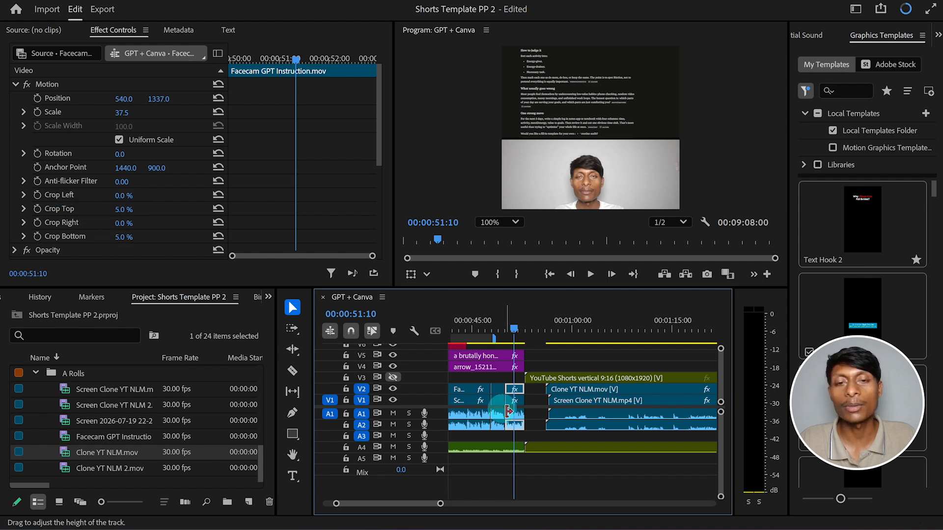
left_click(588, 391)
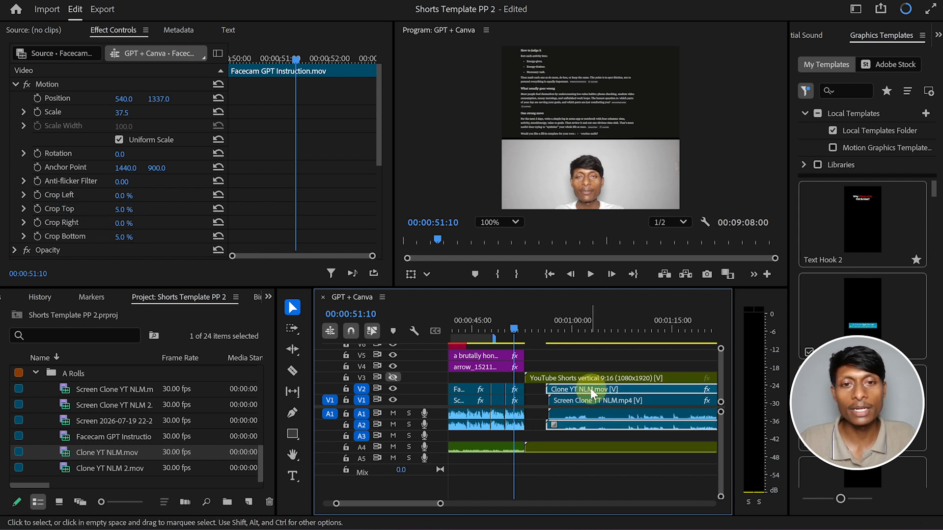
key("ctrl+alt+v")
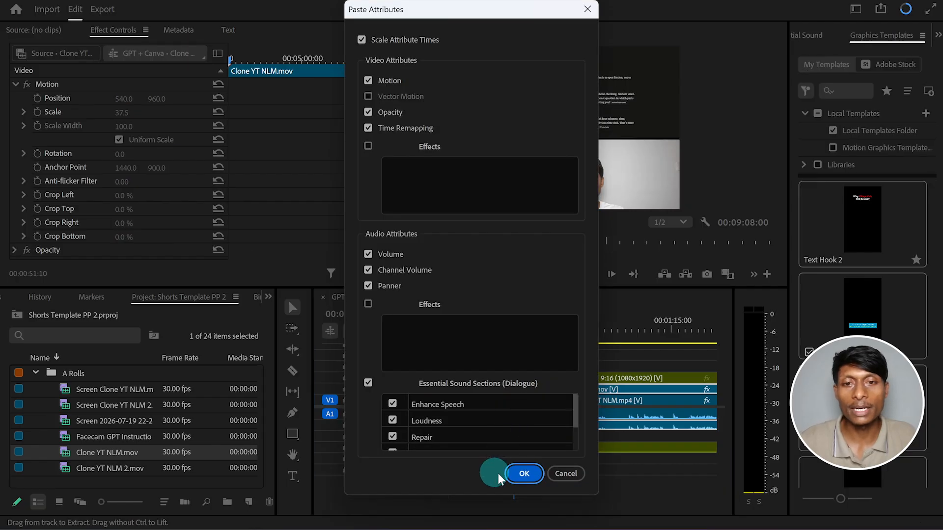
left_click(513, 474)
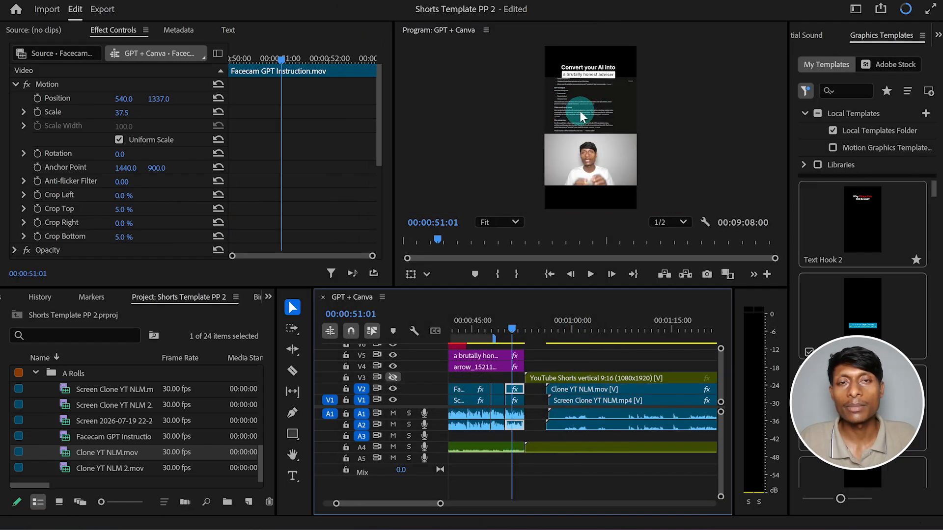
- Paste the attributes of the last existing screen recording clip on V1 onto Screen Clone YT NLM.mp4 and check the layout at the new clips
left_click(528, 377)
left_click(514, 401)
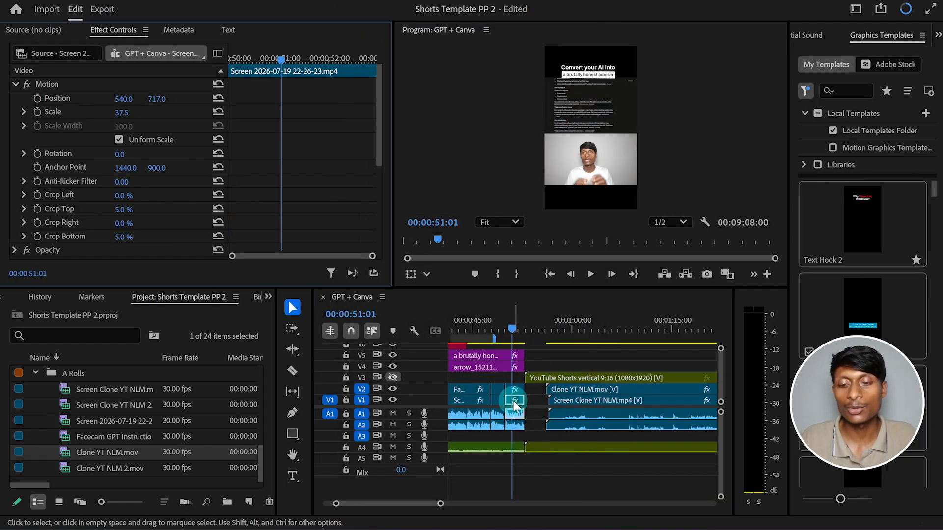
left_click(578, 402)
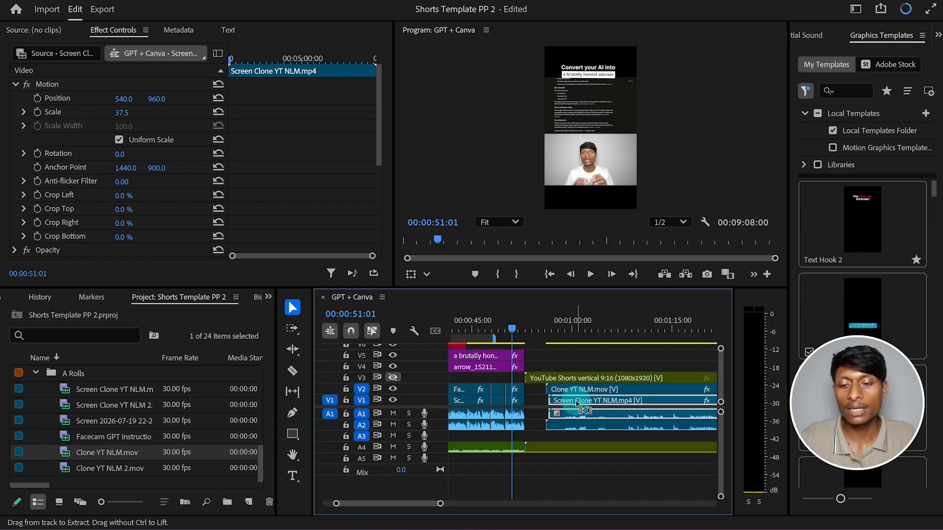
key("ctrl+alt+v")
left_click(526, 473)
left_click(581, 389)
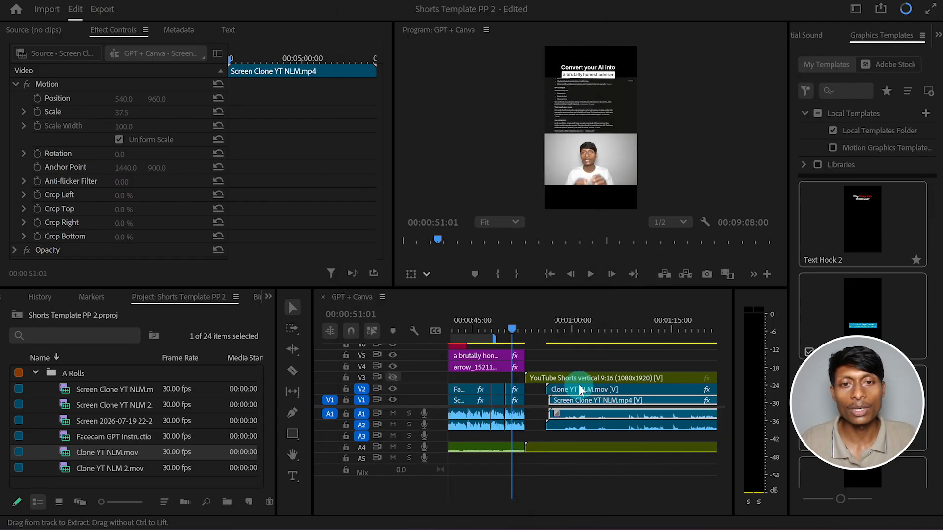
left_click(569, 330)
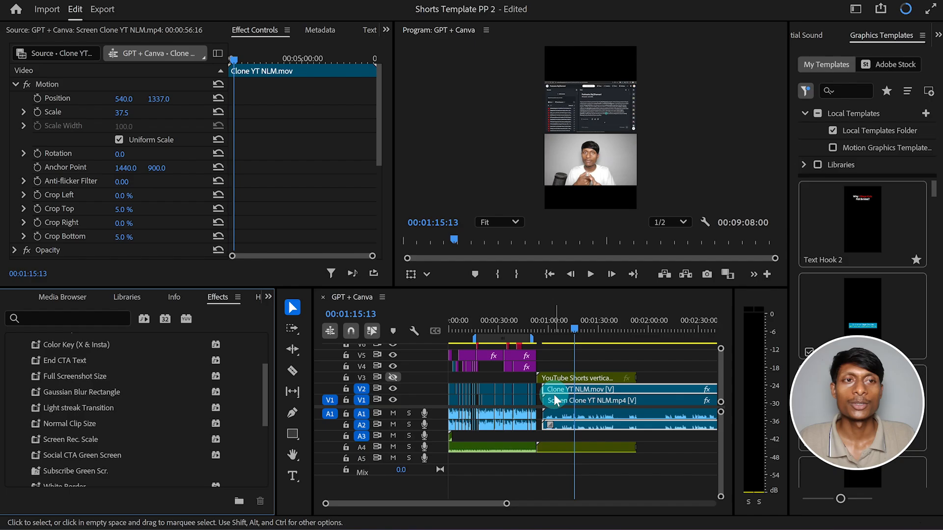
- Apply the Circle Masking preset to Clone YT NLM.mov on V2
left_click(522, 394)
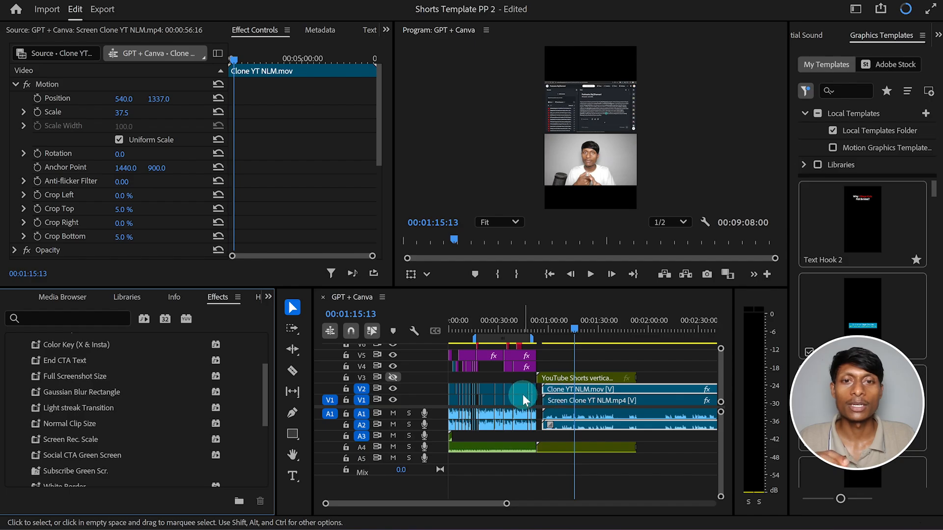
left_click(337, 371)
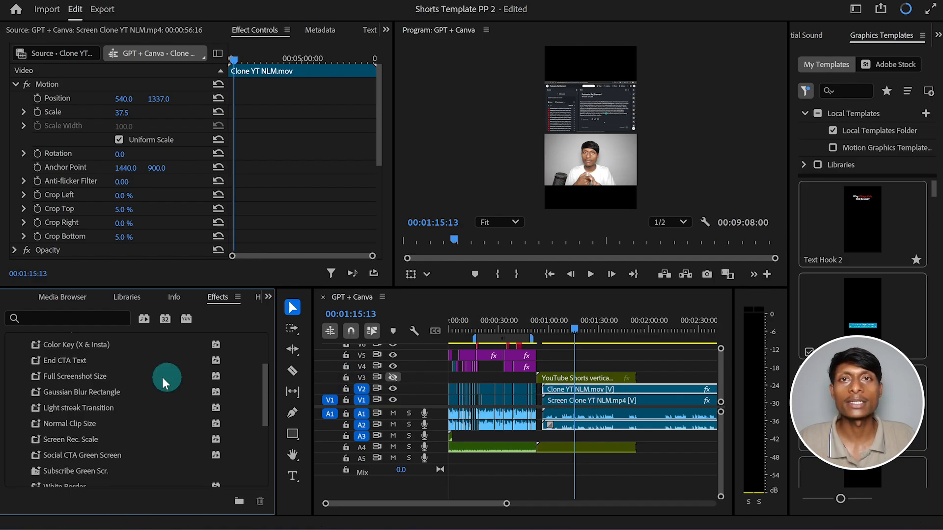
scroll(196, 354, "up", 3)
left_click(267, 297)
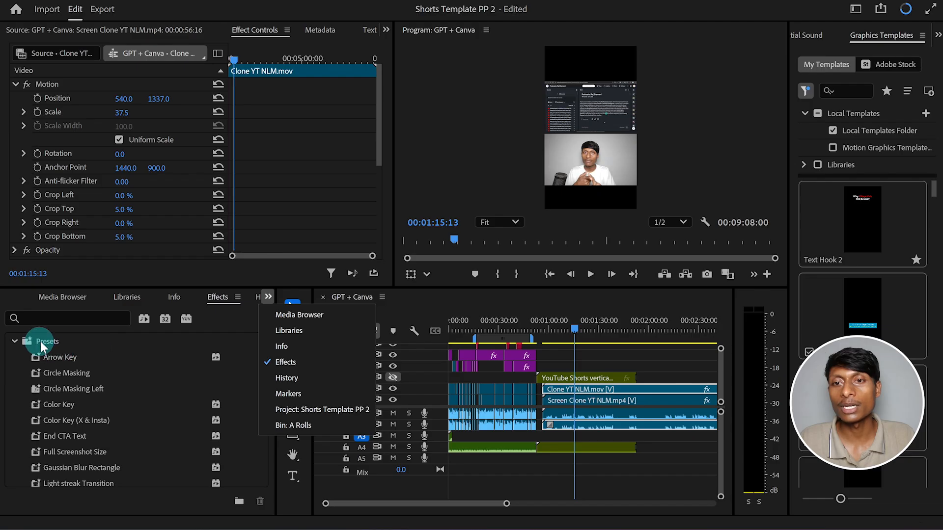
left_click(18, 345)
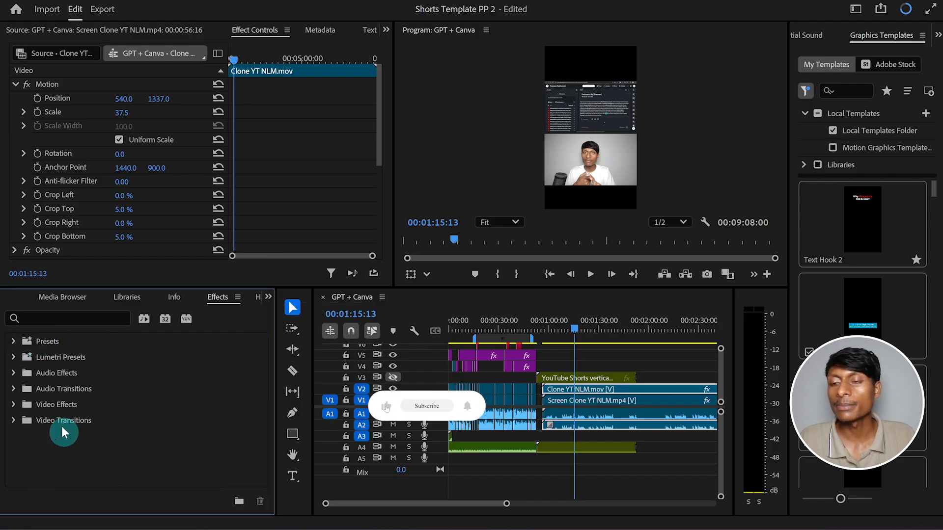
left_click(19, 346)
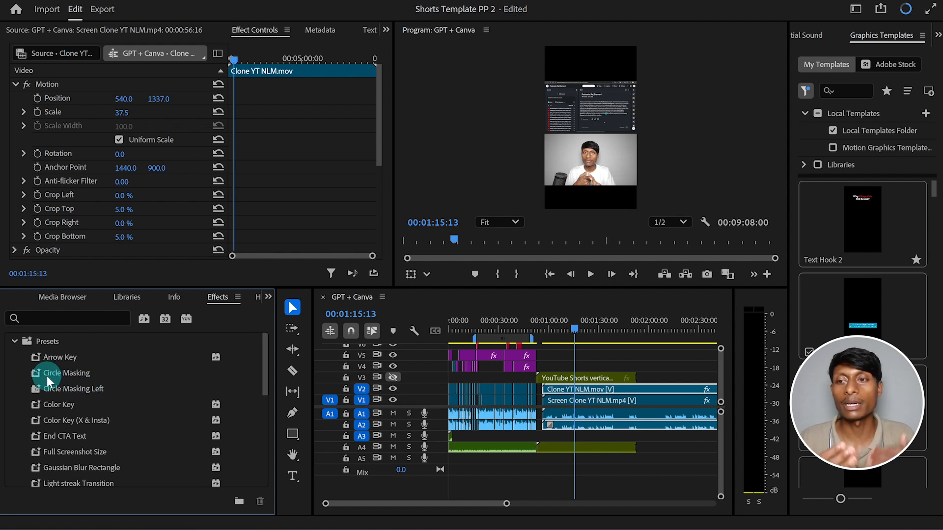
mouse_move(46, 376)
left_mouse_down()
mouse_move(542, 387)
mouse_move(577, 397)
left_mouse_up()
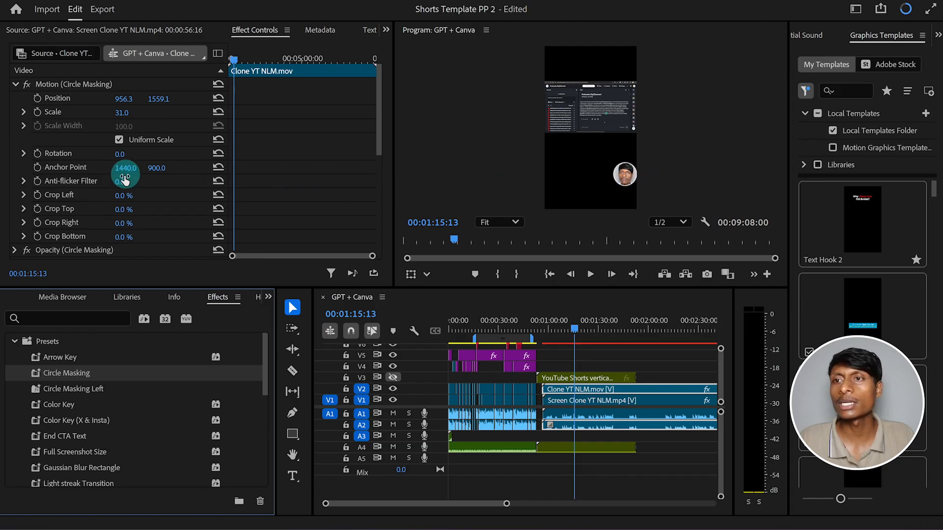
- Examine the motion, opacity and Circle Masking effects applied to Clone YT NLM.mov, expanding the Drop Shadow settings
scroll(110, 211, "down", 5)
scroll(108, 216, "up", 3)
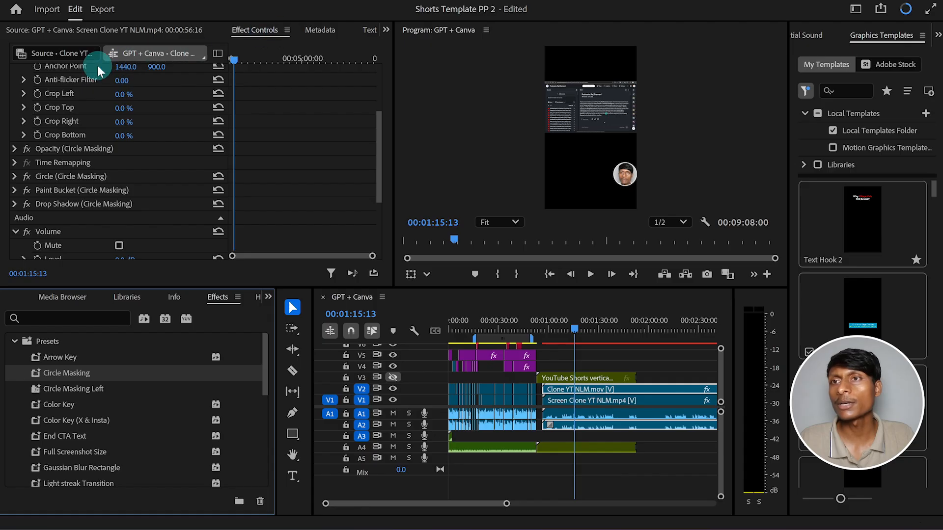
scroll(97, 68, "up", 2)
scroll(609, 171, "down", 3)
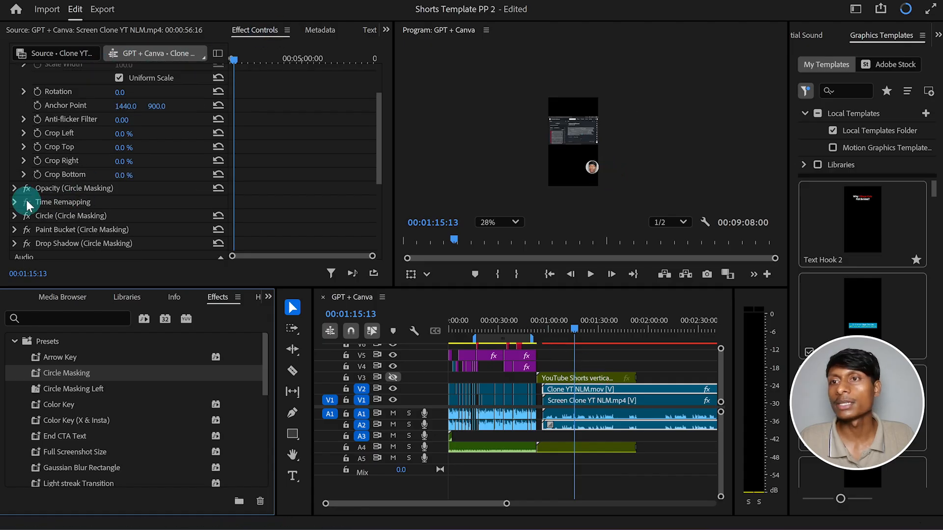
left_click(14, 243)
scroll(84, 248, "down", 5)
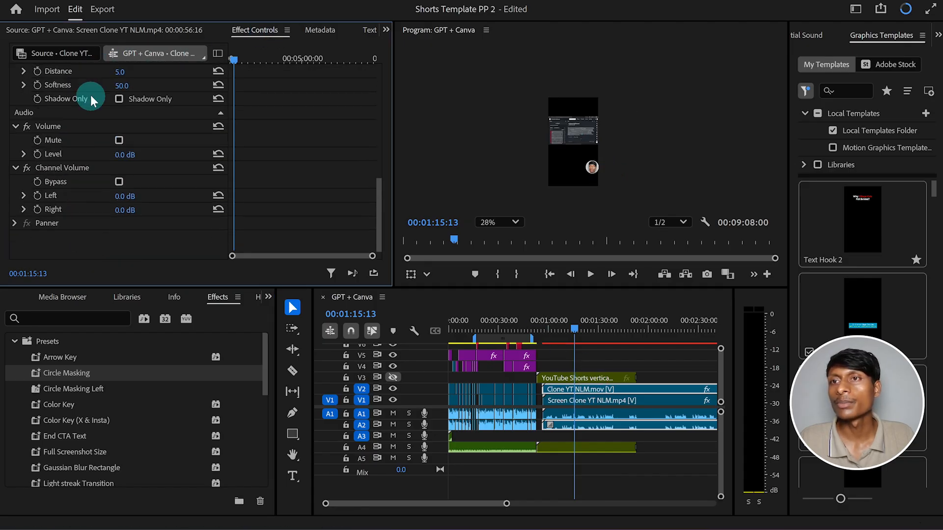
scroll(90, 95, "up", 2)
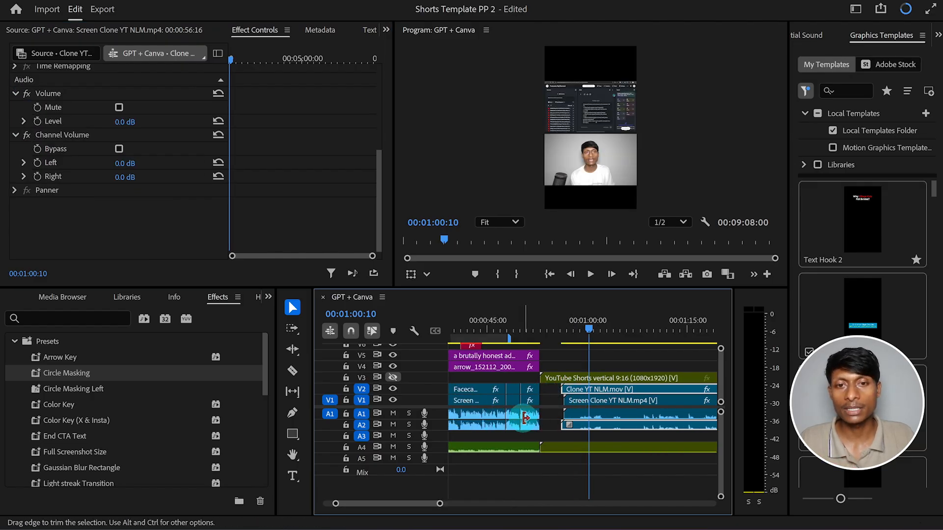
- Adjust the audio gain of the Clone YT NLM.mov and Screen Clone YT NLM.mp4 clips by 12 dB and check their waveforms
left_click(589, 420)
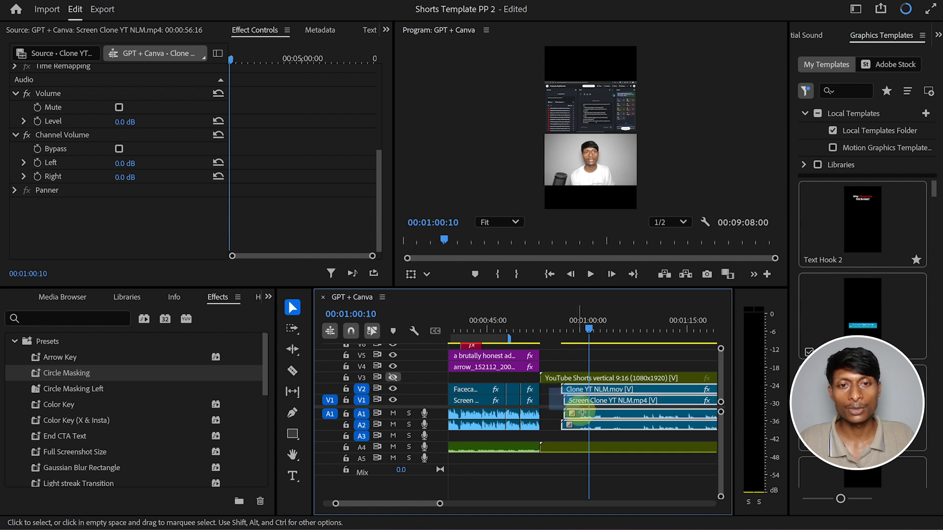
key("g")
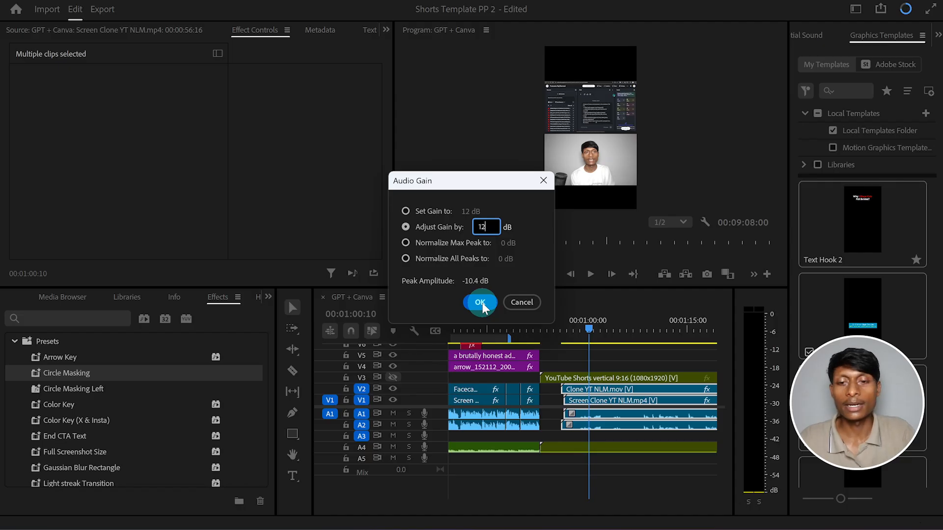
left_click(480, 302)
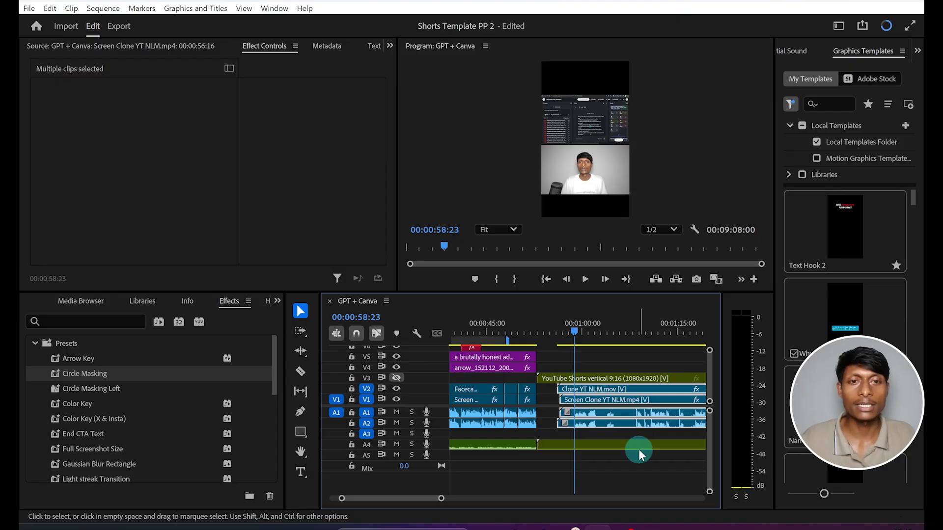
scroll(639, 451, "down", 3)
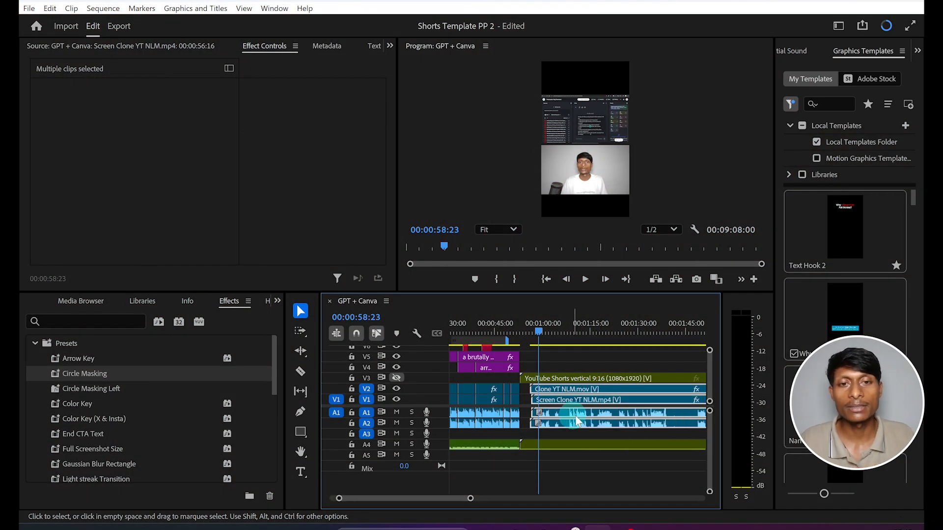
scroll(676, 423, "down", 3)
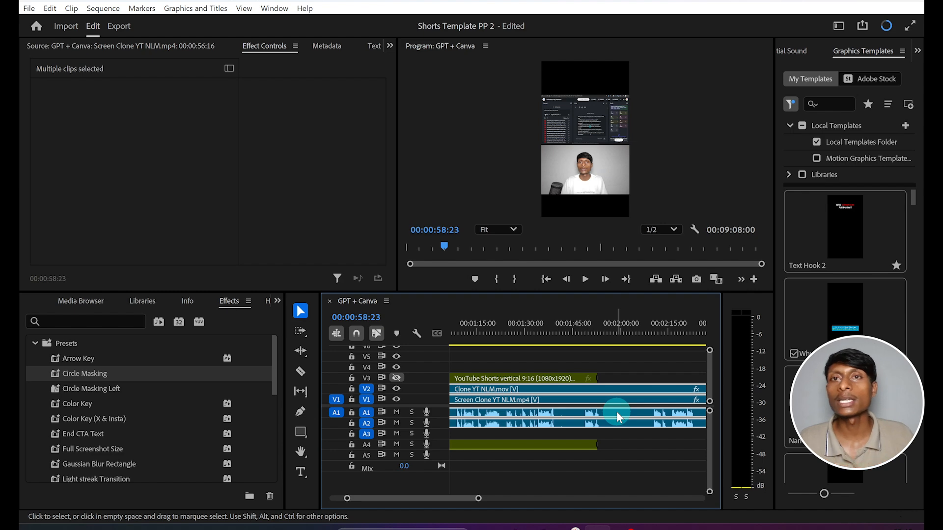
- Look through the installed extensions and display the transcript of the GPT + Canva sequence
left_click(274, 8)
mouse_move(419, 58)
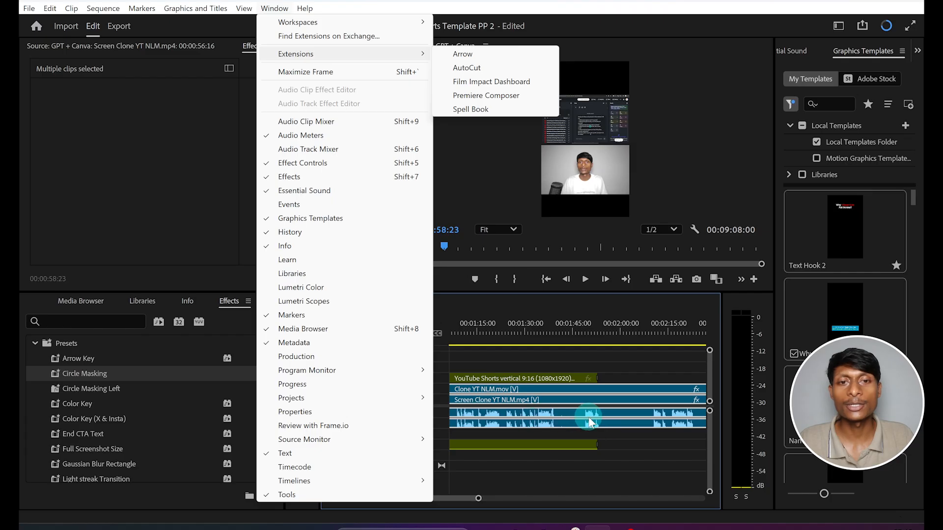
left_click(369, 72)
left_click(359, 46)
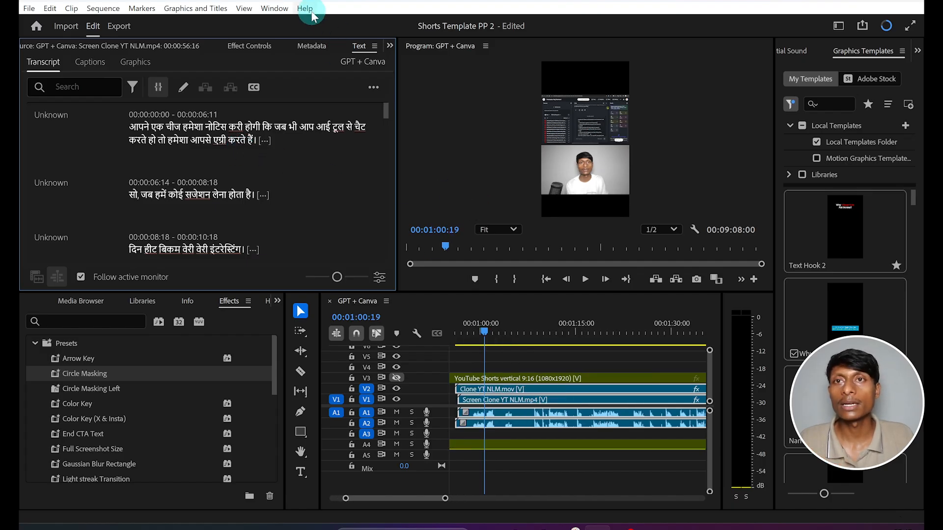
left_click(311, 11)
left_click(368, 173)
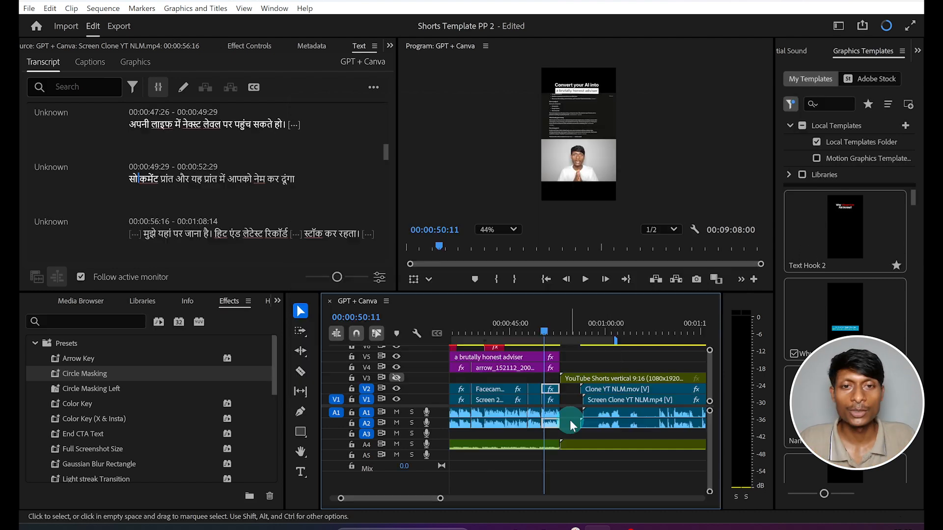
- Delete the old facecam and screen clips with their audio and move both new clips to the start of the sequence
left_click(563, 419)
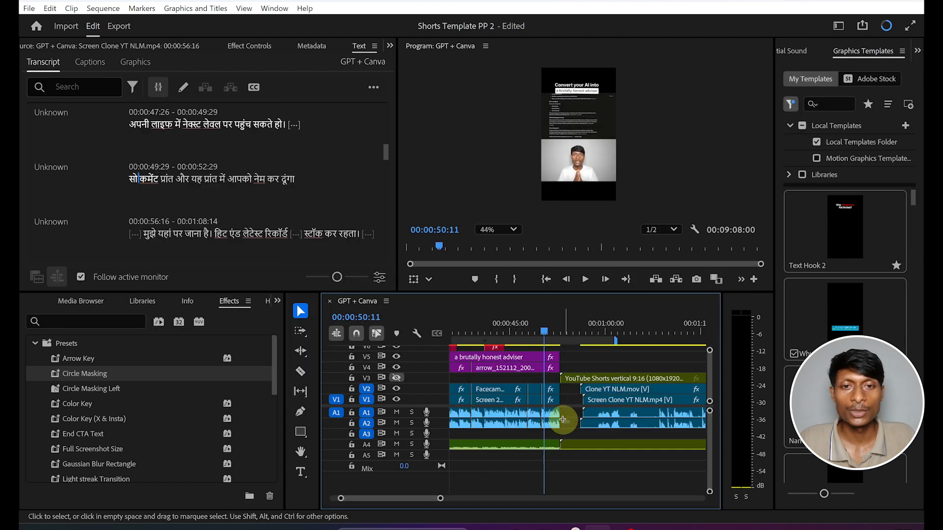
left_click(419, 385)
key("backslash")
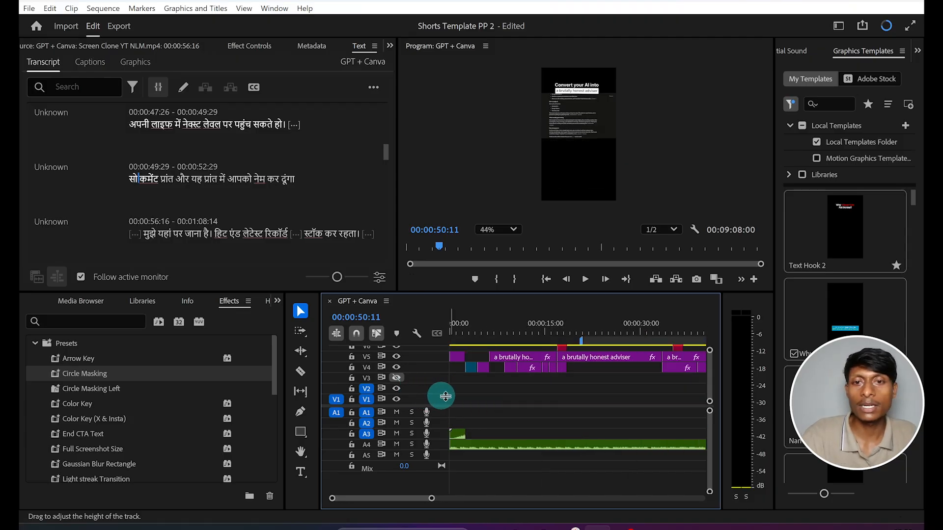
left_click_drag(581, 399, 470, 402)
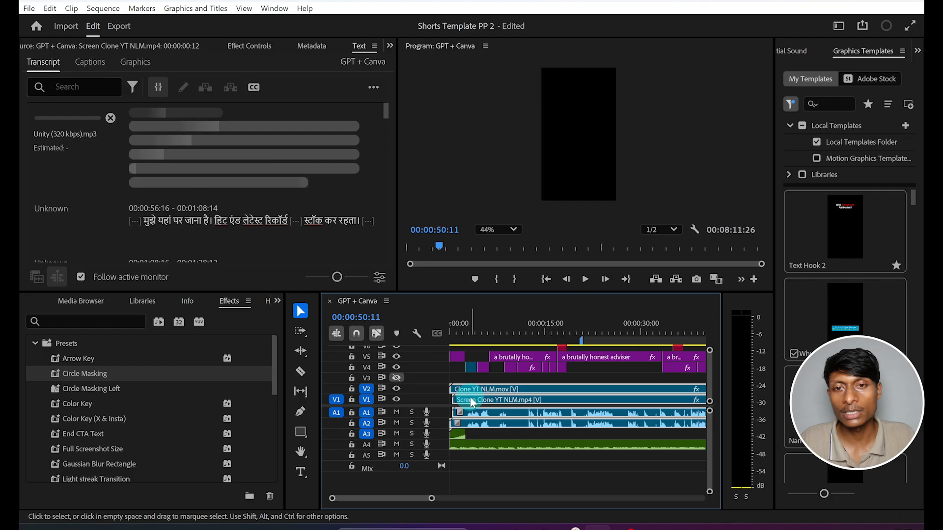
- Turn off the output of video tracks V4 and V5 to see the new clips near the sequence start
left_click(465, 334)
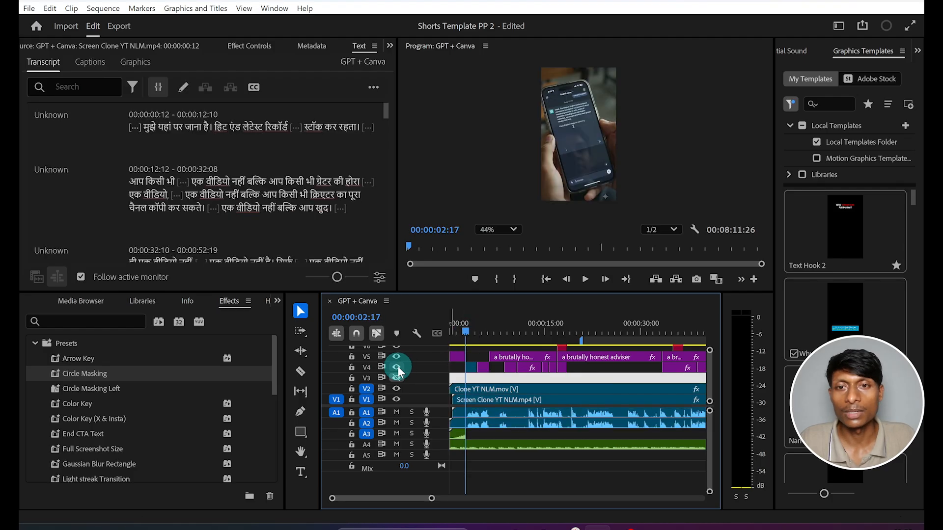
left_click(396, 367)
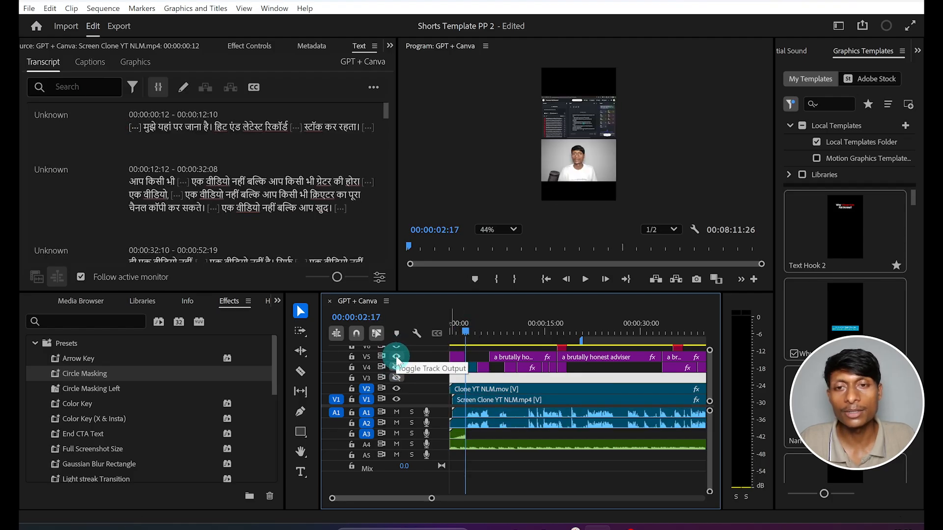
left_click(397, 357)
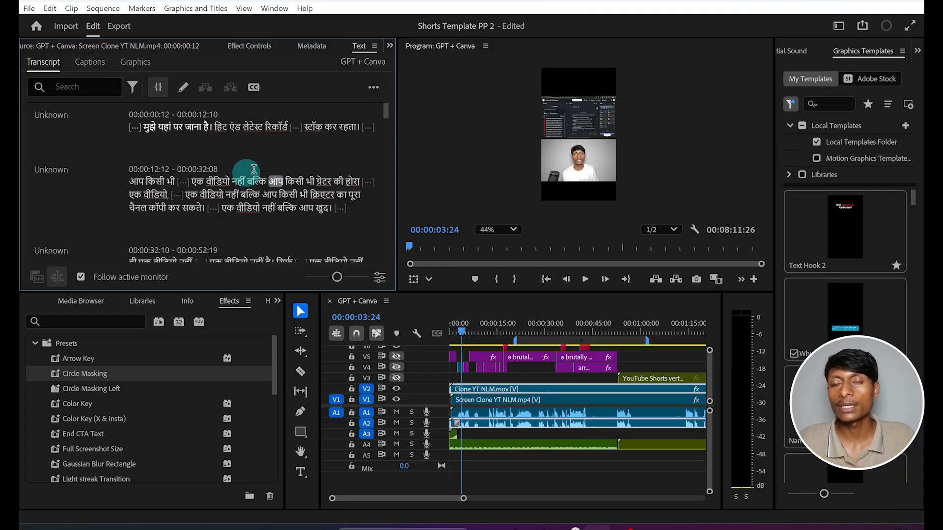
- Generate a static transcript of the sequence in Hindi, without separating speakers and using the Mix audio track
left_click(374, 87)
left_click(322, 166)
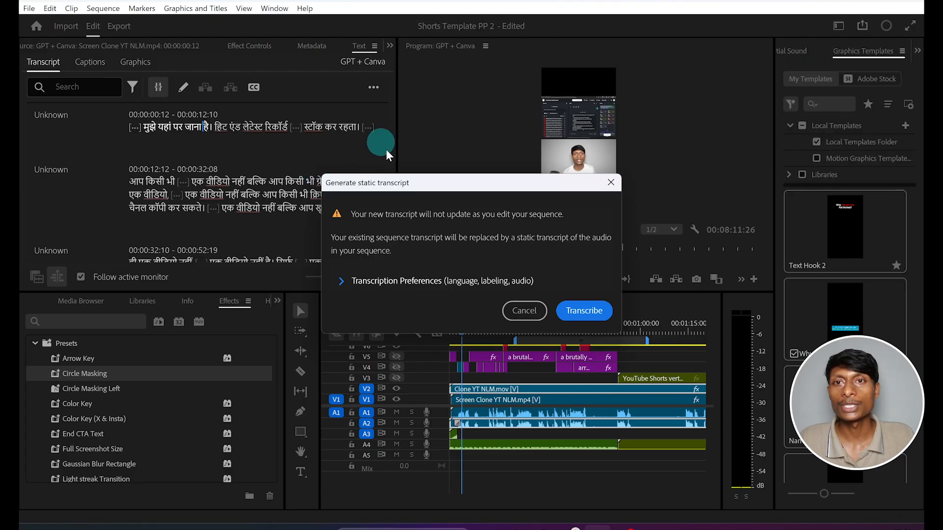
left_click(335, 287)
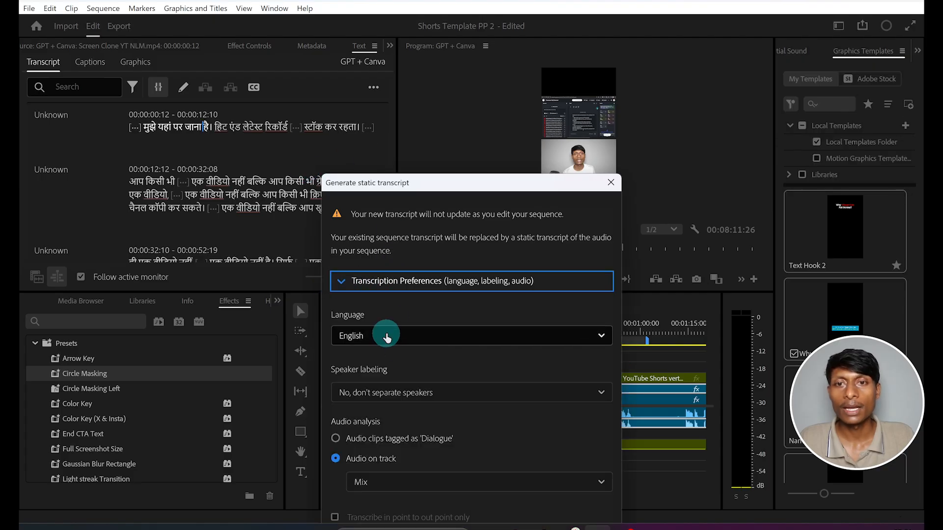
left_click(383, 335)
scroll(411, 433, "down", 1)
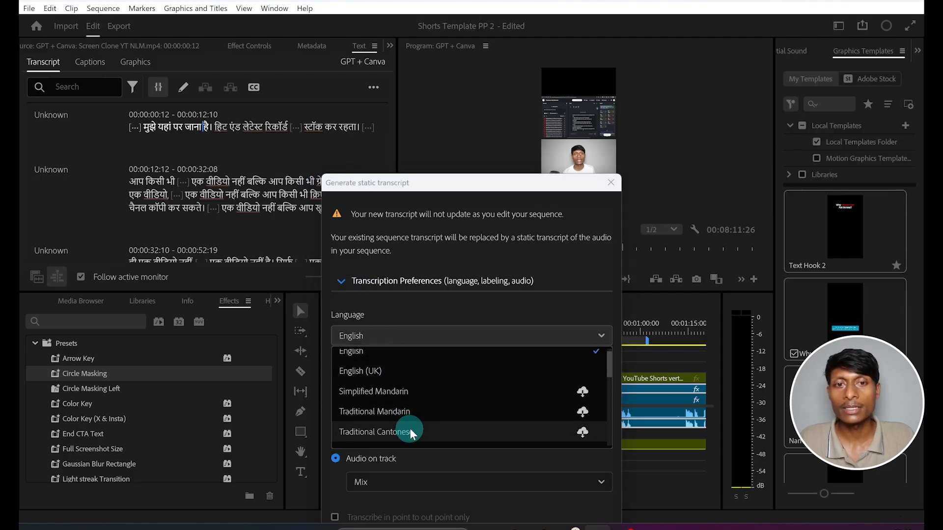
scroll(408, 430, "up", 1)
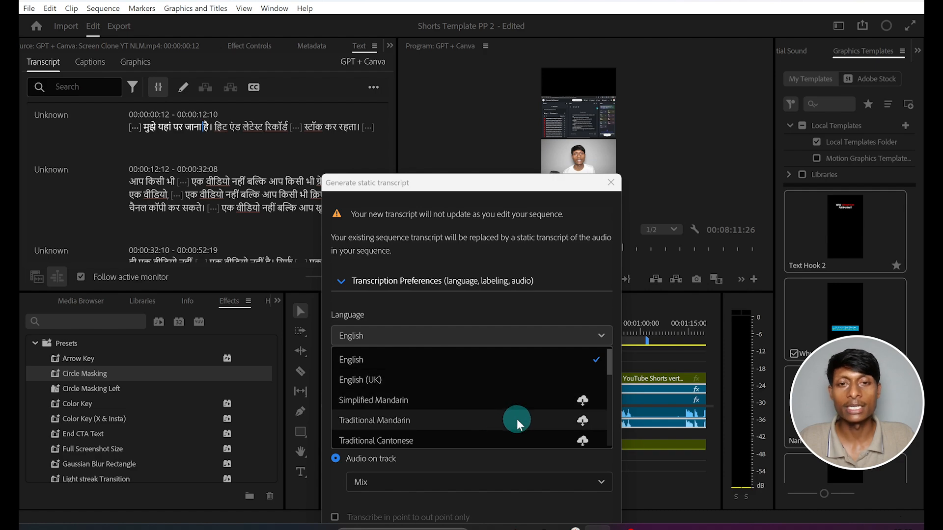
scroll(516, 419, "down", 1)
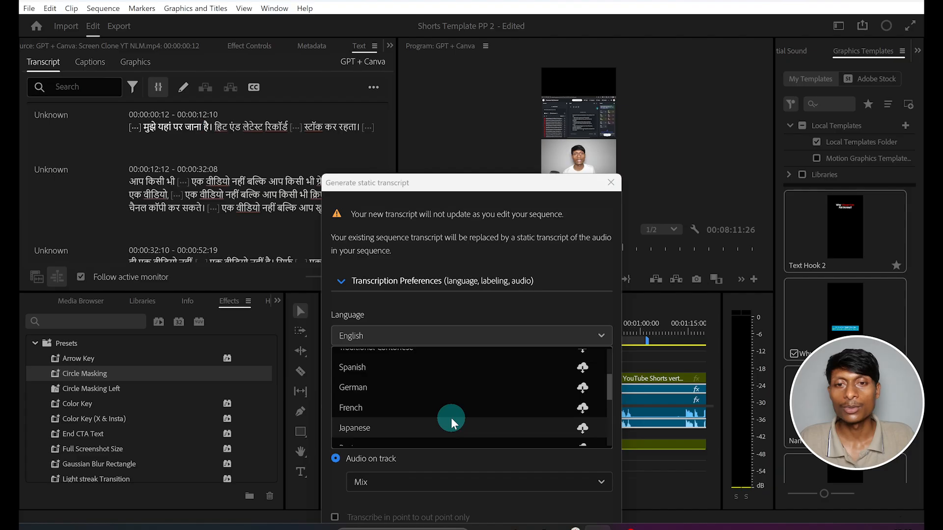
scroll(451, 417, "down", 5)
left_click(597, 415)
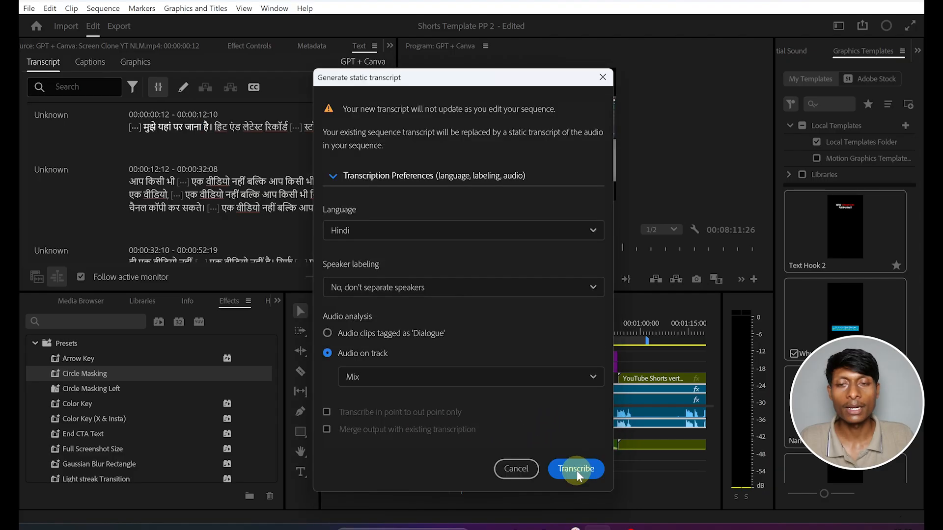
left_click(575, 467)
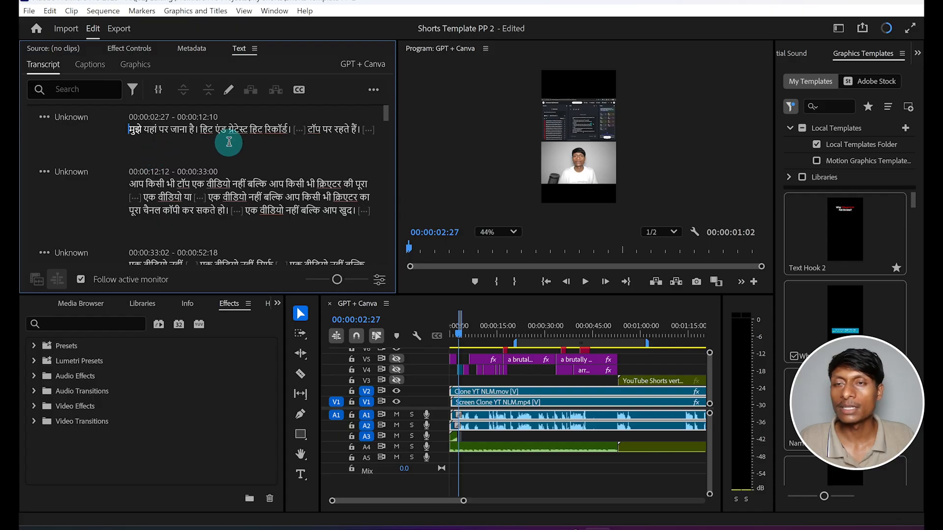
- Filter the static Hindi transcript of the GPT + Canva sequence by pauses
left_click(132, 89)
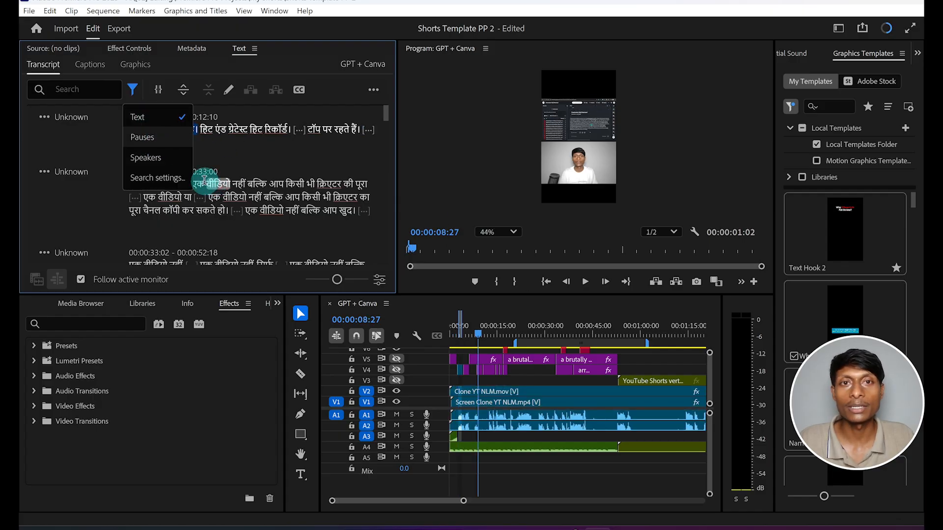
left_click(142, 139)
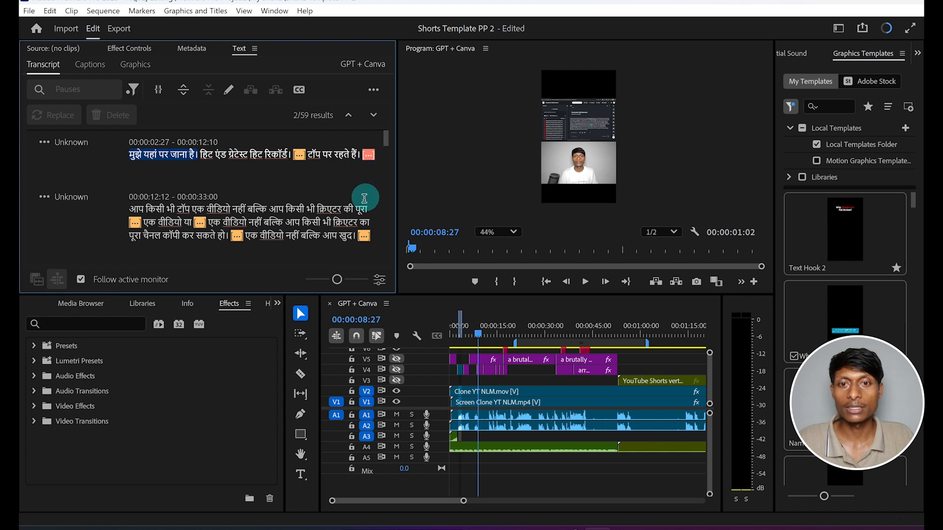
scroll(327, 208, "down", 3)
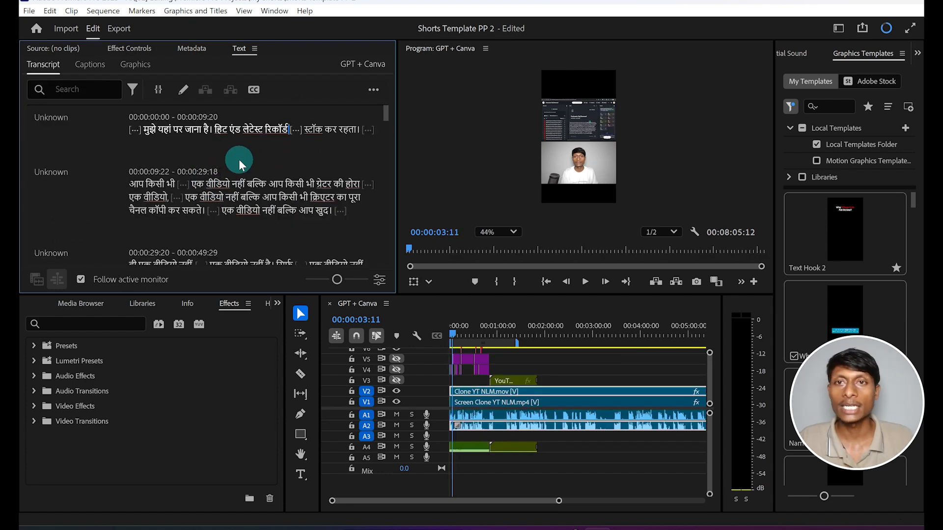
- Filter the text-based editing transcript by pauses and show the options for deleting them
left_click(132, 90)
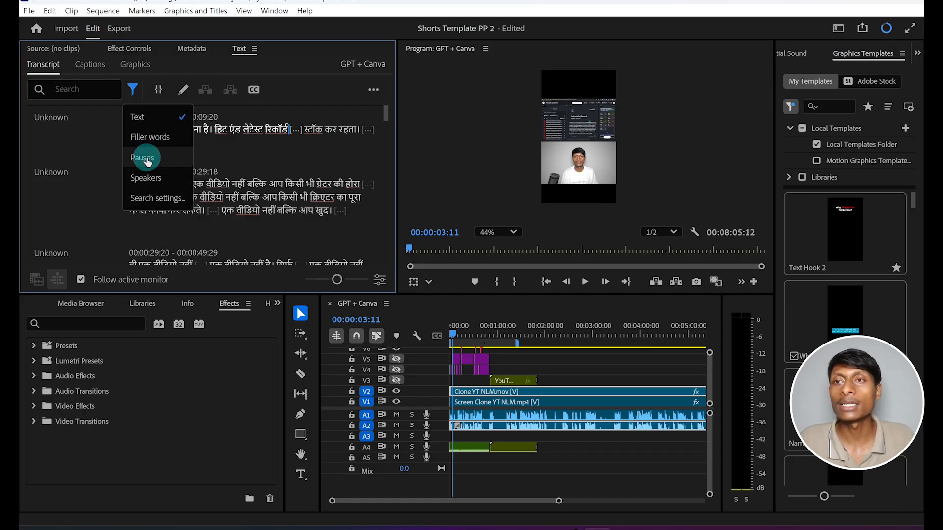
left_click(145, 160)
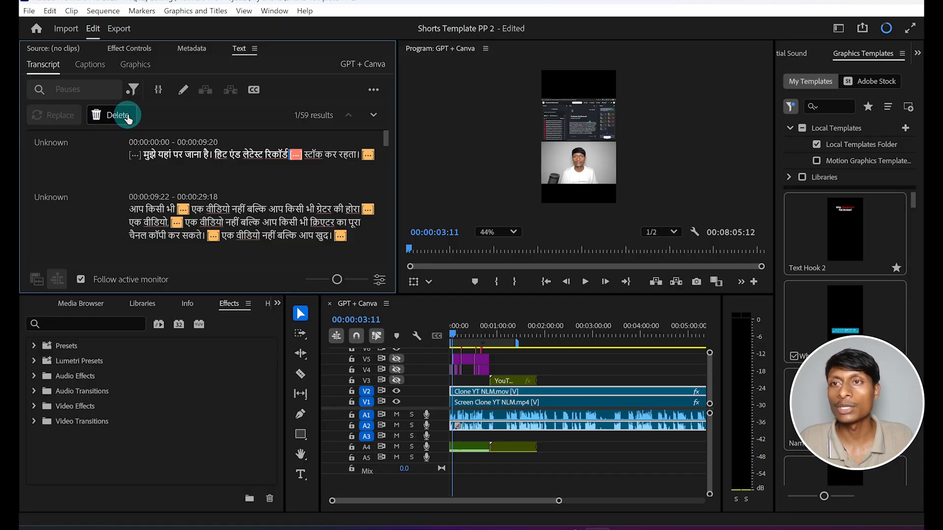
left_click(118, 115)
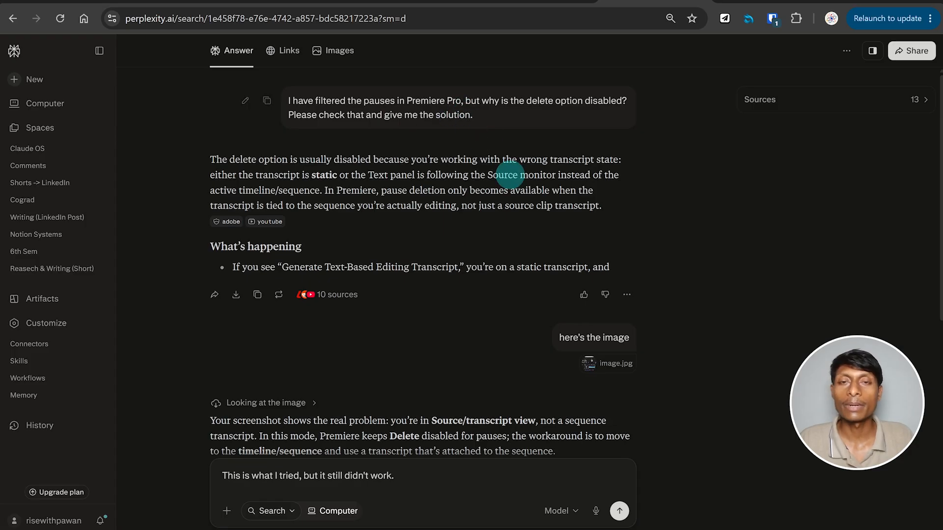
- Read the Perplexity answer on why the delete option for filtered pauses is disabled in Premiere Pro
scroll(579, 310, "down", 2)
scroll(578, 309, "down", 5)
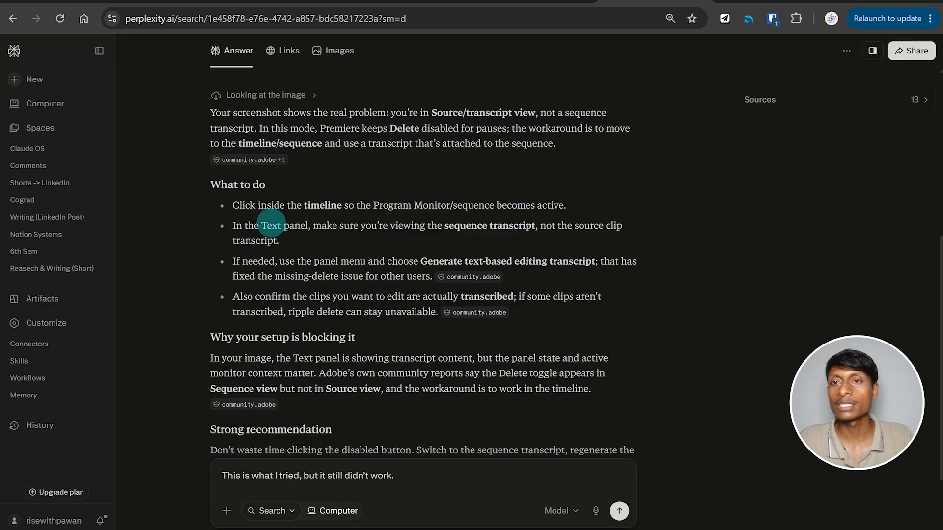
scroll(444, 374, "down", 1)
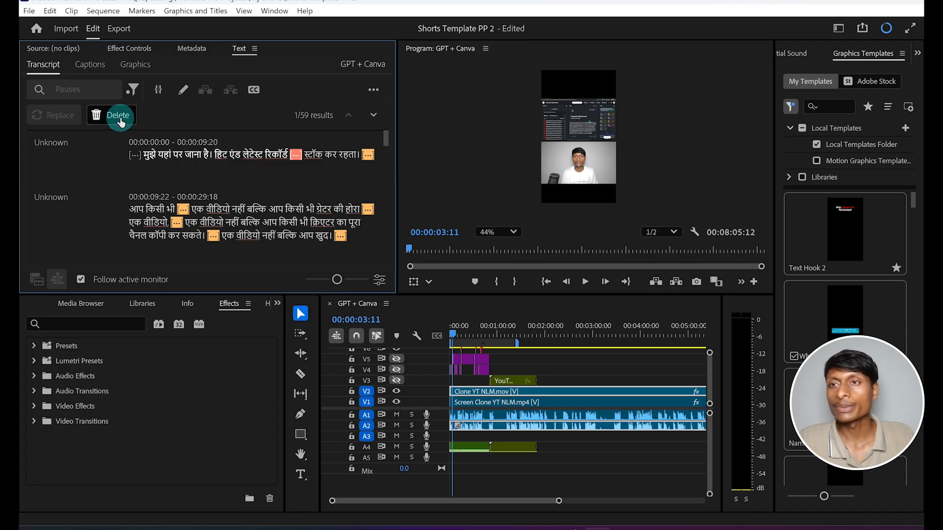
- Replace the existing sequence transcript with a dynamic text-based editing transcript
left_click(374, 89)
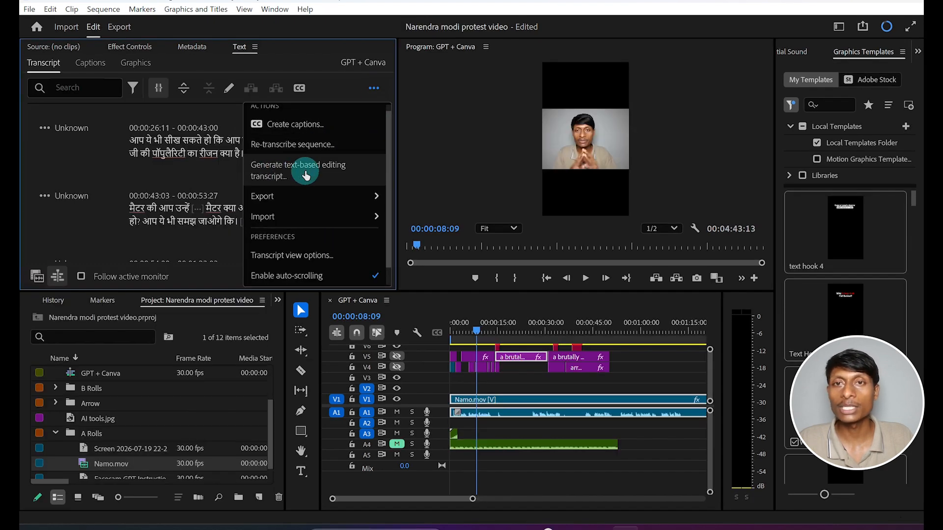
left_click(306, 172)
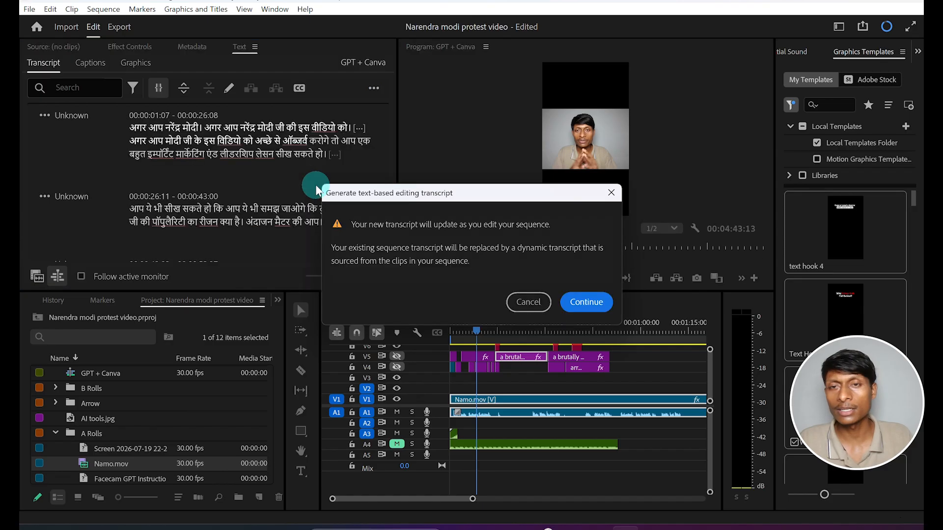
left_click(591, 303)
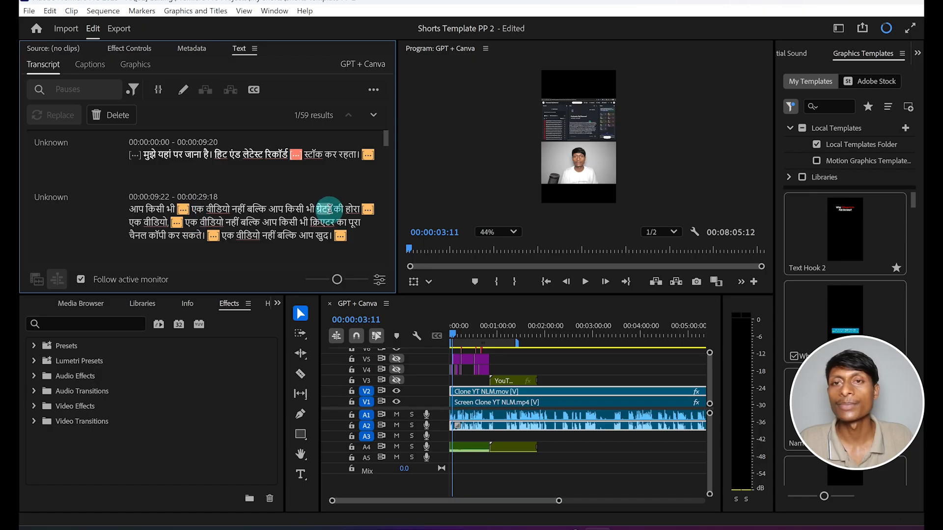
- Extract the first few filtered pauses from the sequence one at a time and all the remaining pauses at once
scroll(326, 209, "down", 1)
left_click(117, 116)
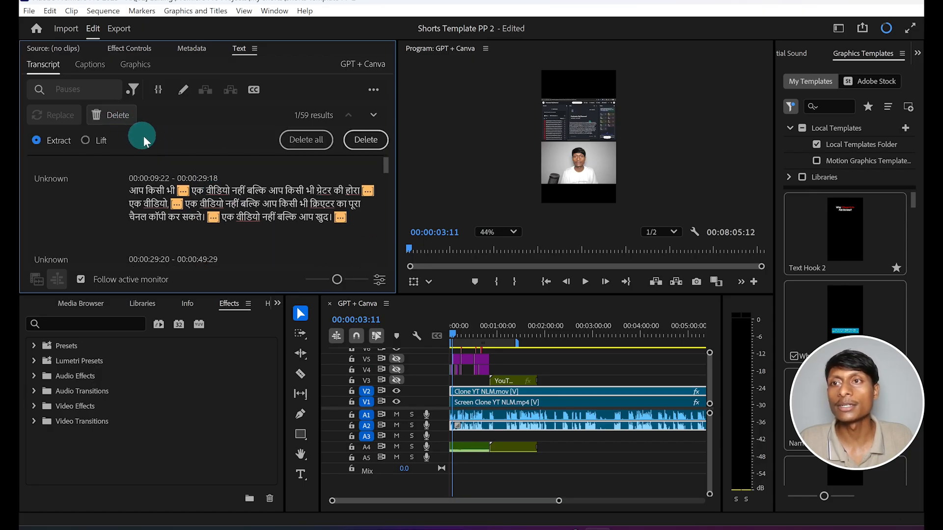
left_click(364, 140)
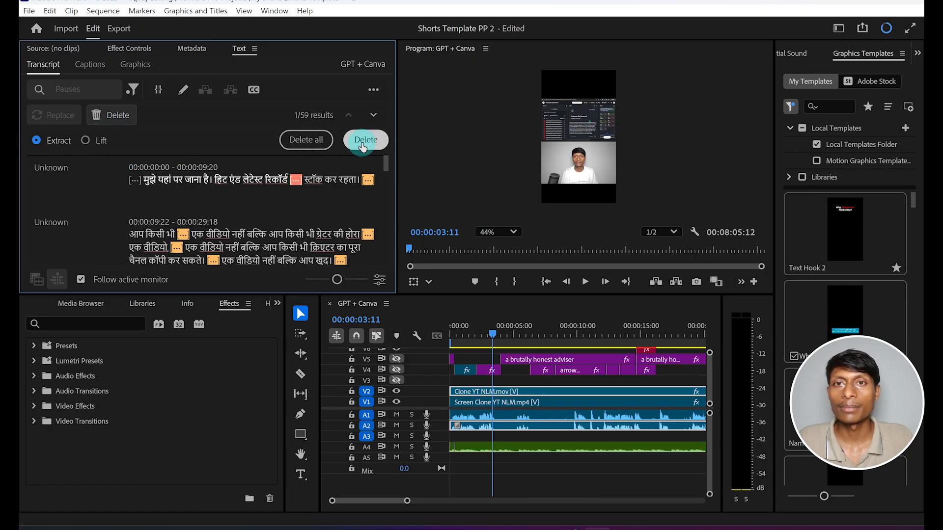
left_click(315, 142)
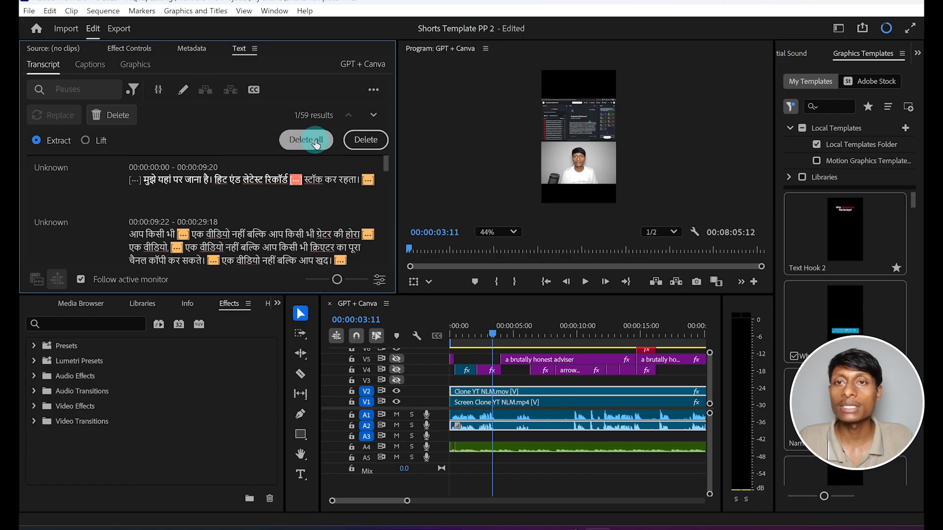
left_click(367, 143)
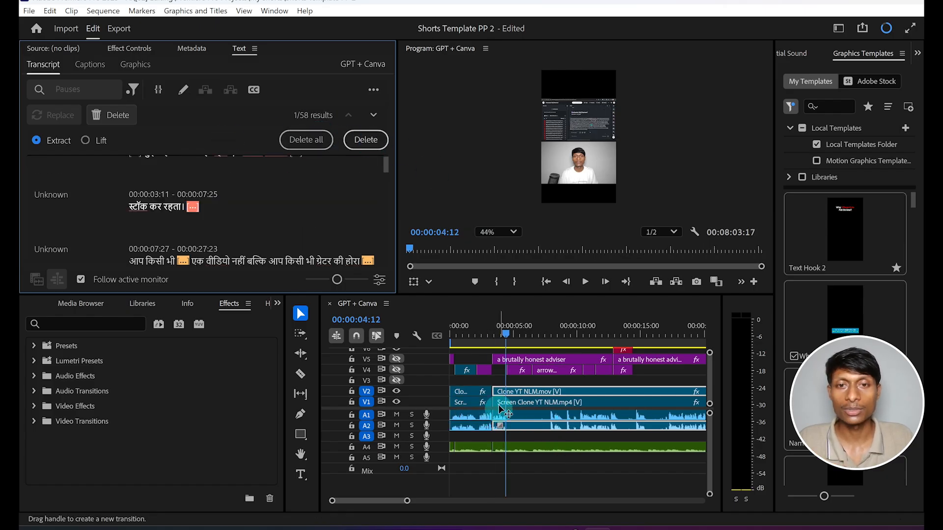
left_click(373, 142)
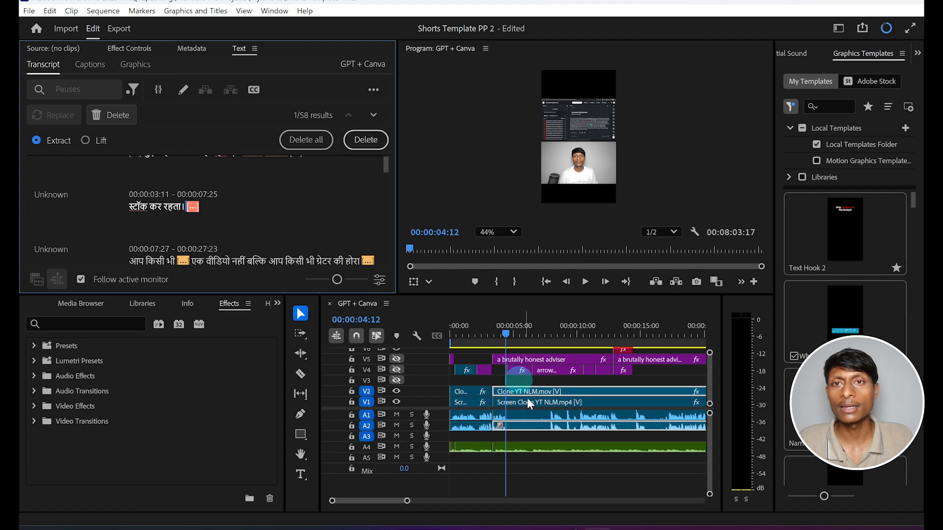
left_click(367, 143)
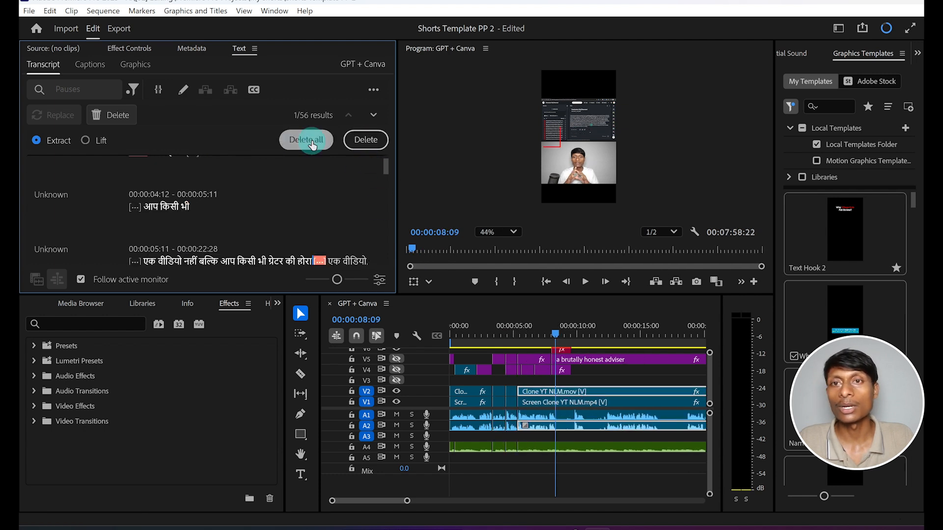
left_click(312, 142)
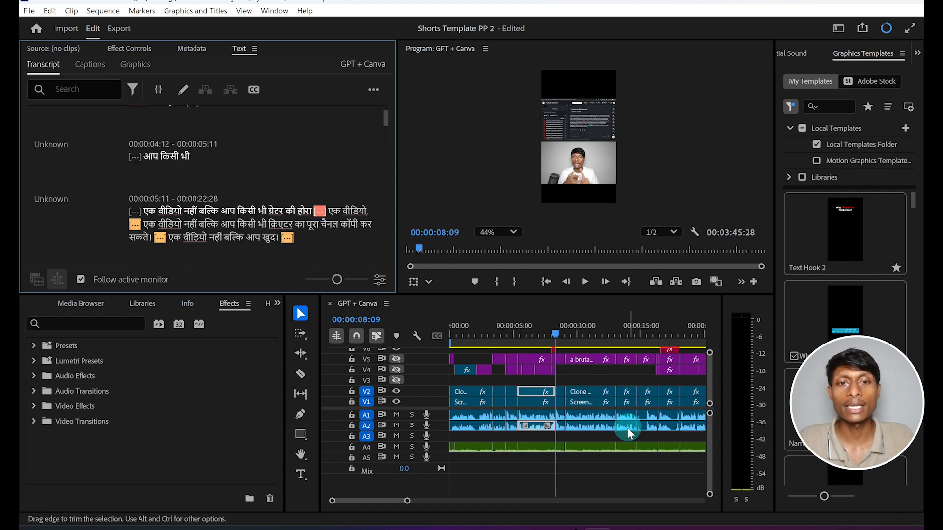
- Delete the repeated transcript passage from 00:00:09:03 to 00:00:18:03 together with its clips
scroll(610, 418, "down", 10)
scroll(610, 418, "down", 15)
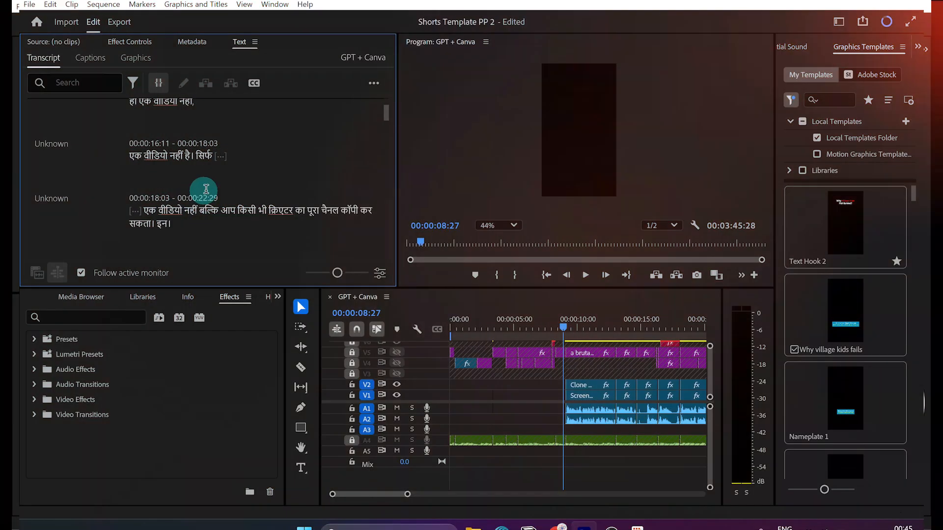
left_click(142, 209)
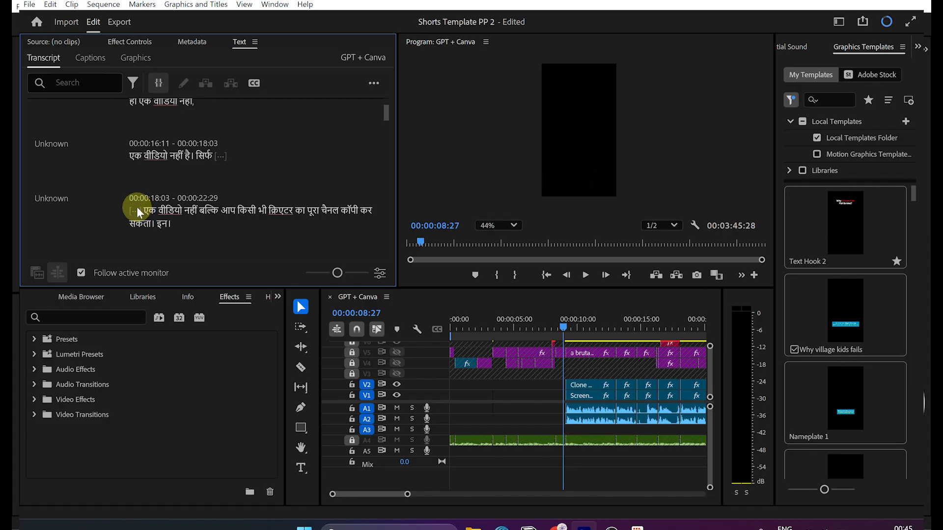
left_click_drag(240, 156, 134, 132)
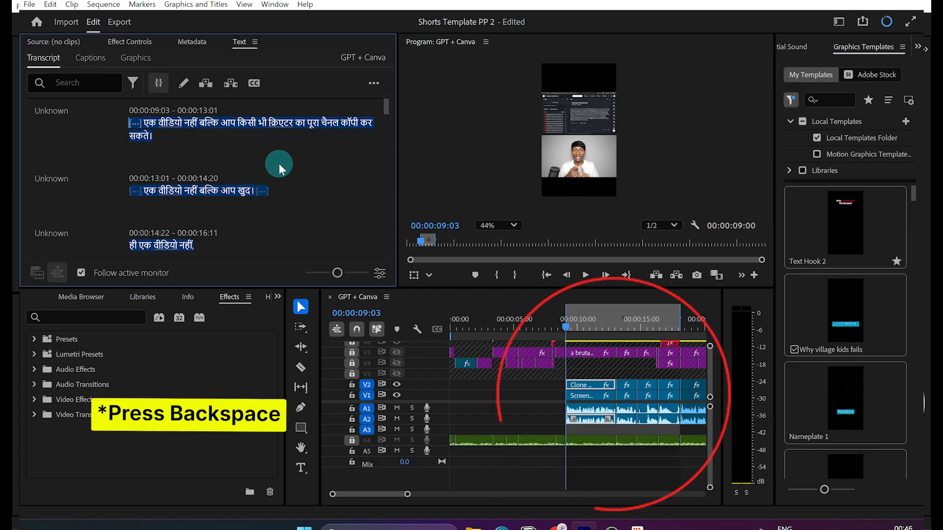
key("BackSpace")
key("BackSpace")
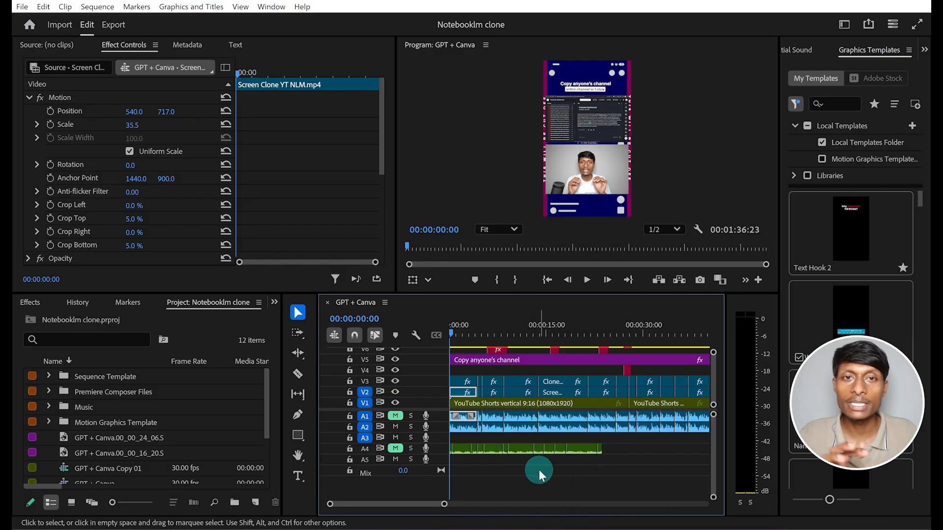
- Look over the whole edited sequence in the Notebooklm clone project by scrubbing through its timeline
key("minus")
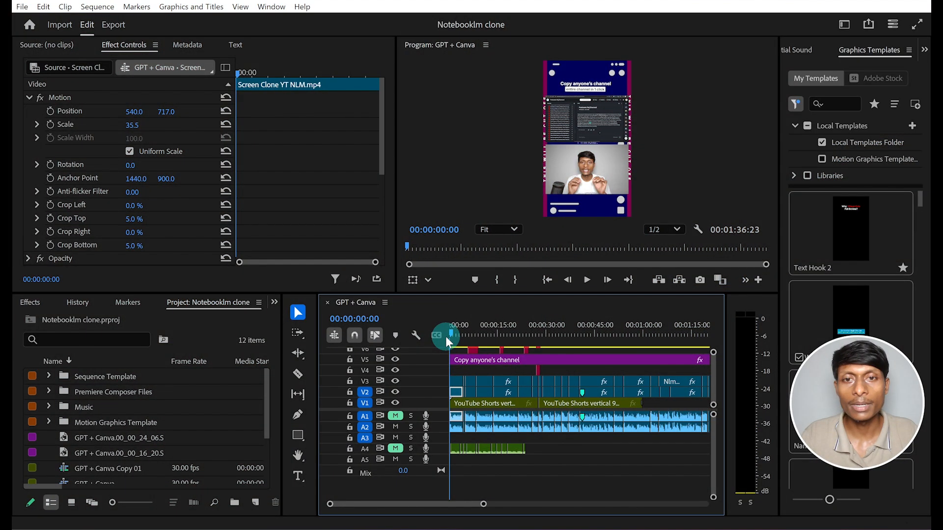
left_click_drag(446, 337, 625, 334)
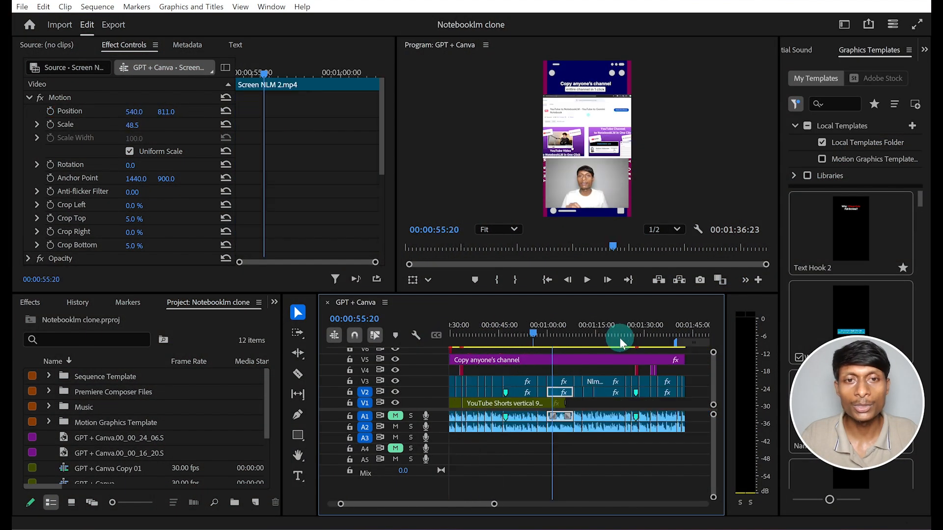
scroll(620, 339, "up", 5)
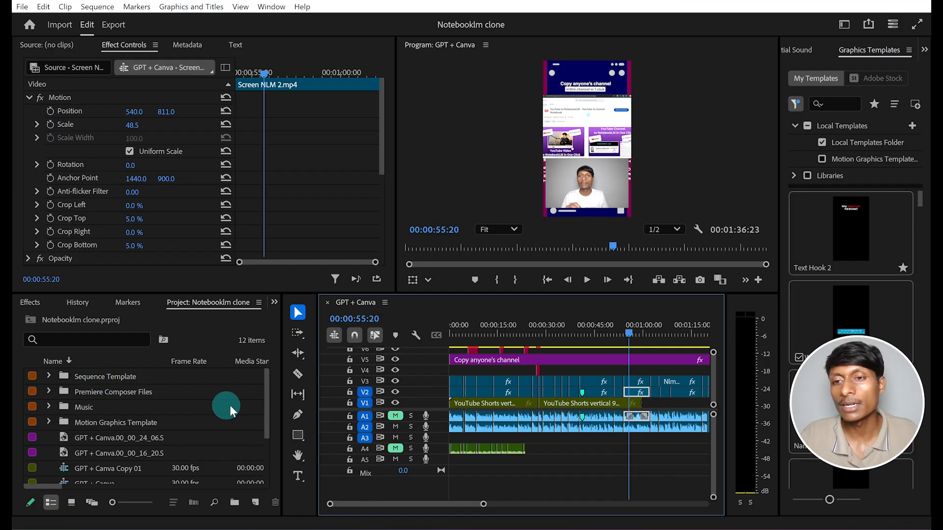
- Try to place Chatgpt.mp4 from the B Rolls bin above the existing clips at about 00:00:43, and undo the placement
scroll(265, 388, "down", 1)
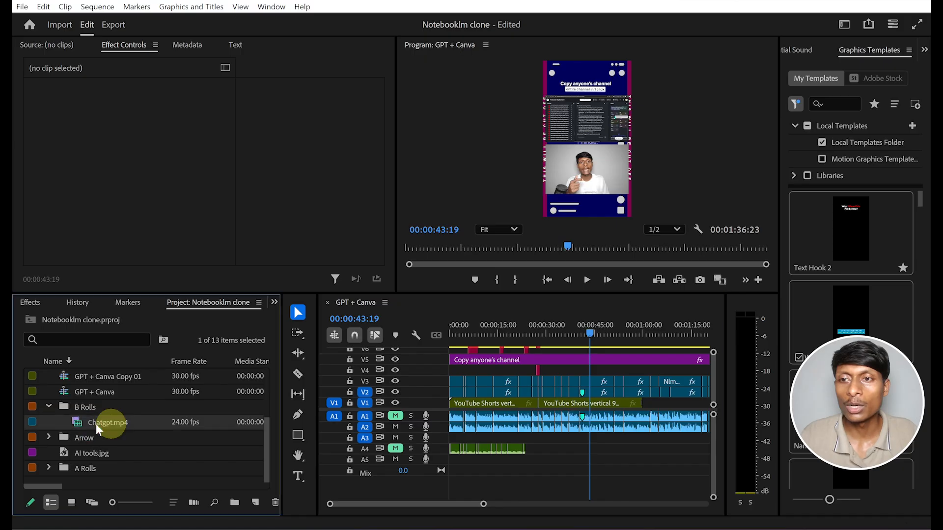
left_click_drag(105, 421, 591, 339)
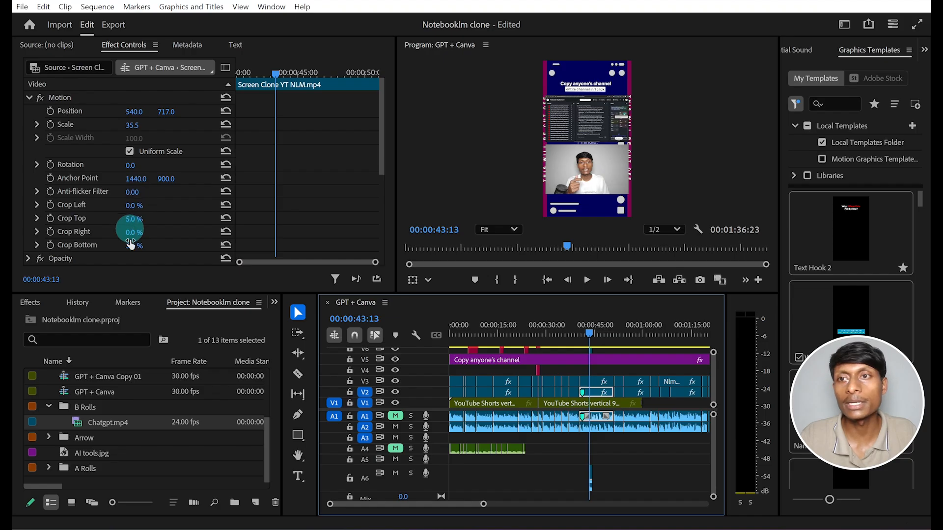
key("ctrl+z")
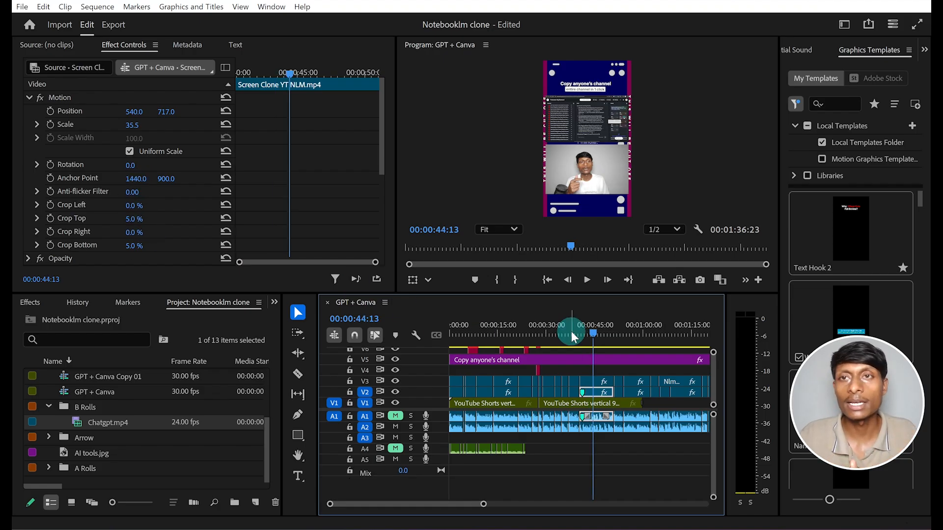
- Find the Arrow extension among the installed extensions
left_click(271, 7)
mouse_move(300, 53)
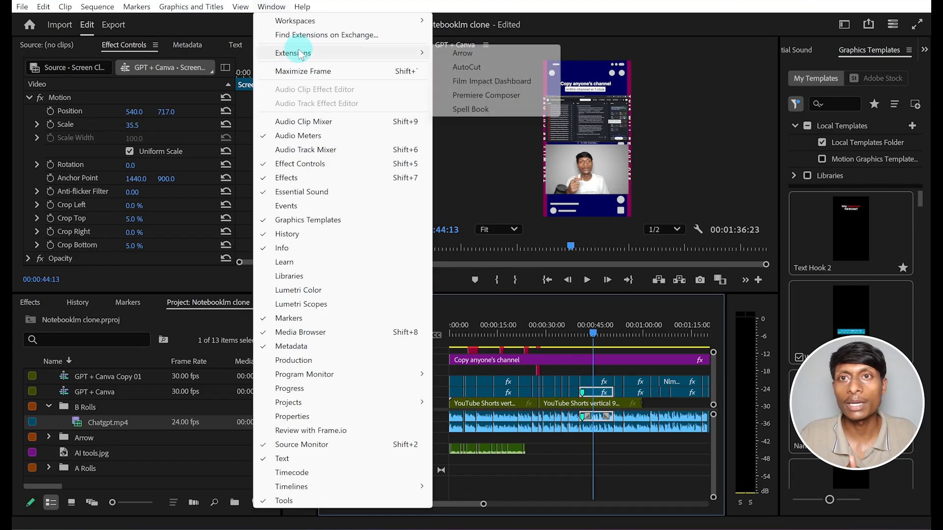
left_click(459, 54)
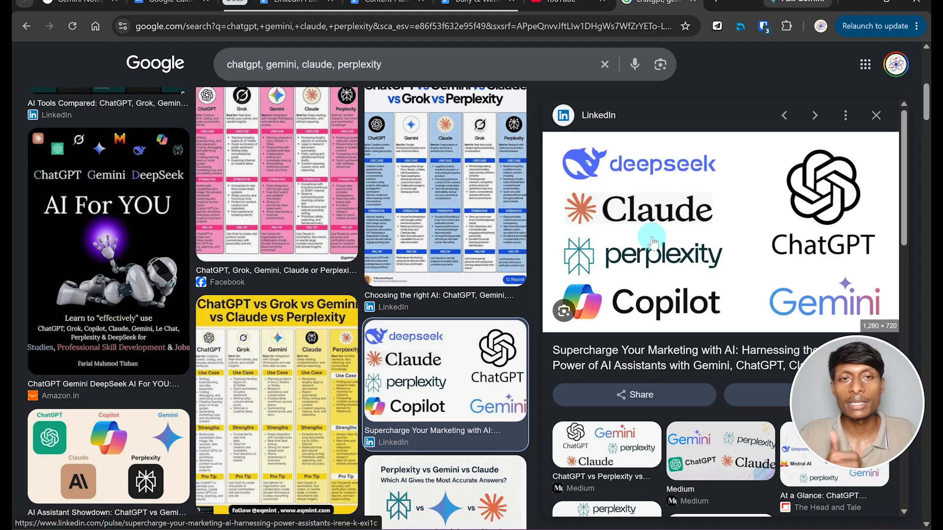
- Copy the LinkedIn image with the DeepSeek, Claude, Perplexity, Copilot, ChatGPT and Gemini logos from the Google image results
right_click(657, 204)
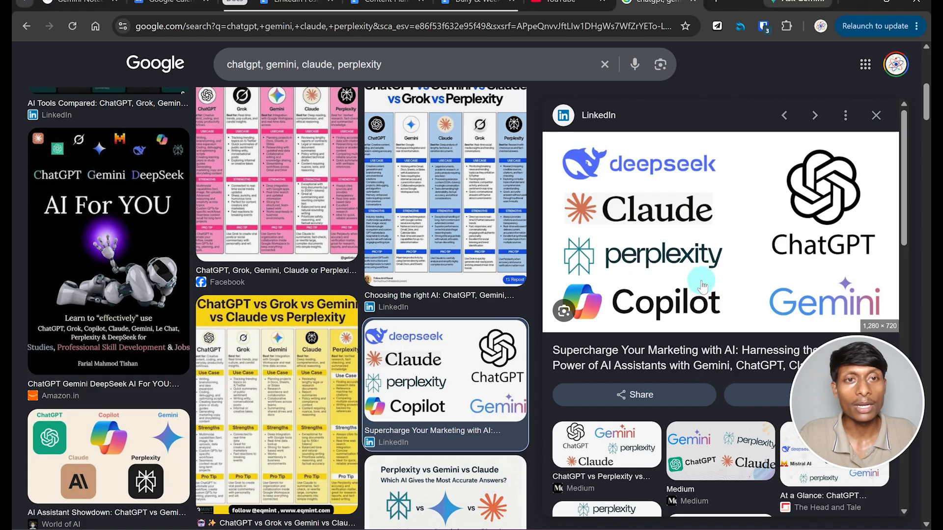
right_click(714, 199)
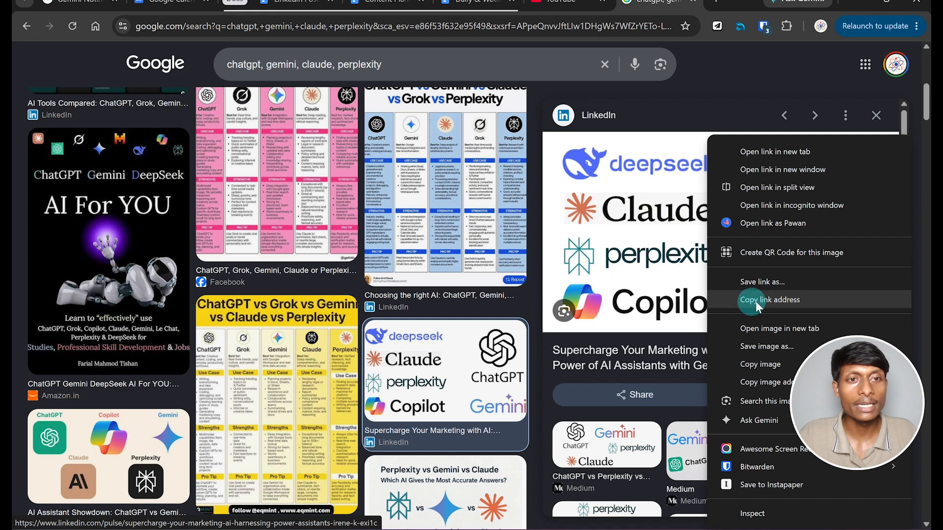
left_click(761, 365)
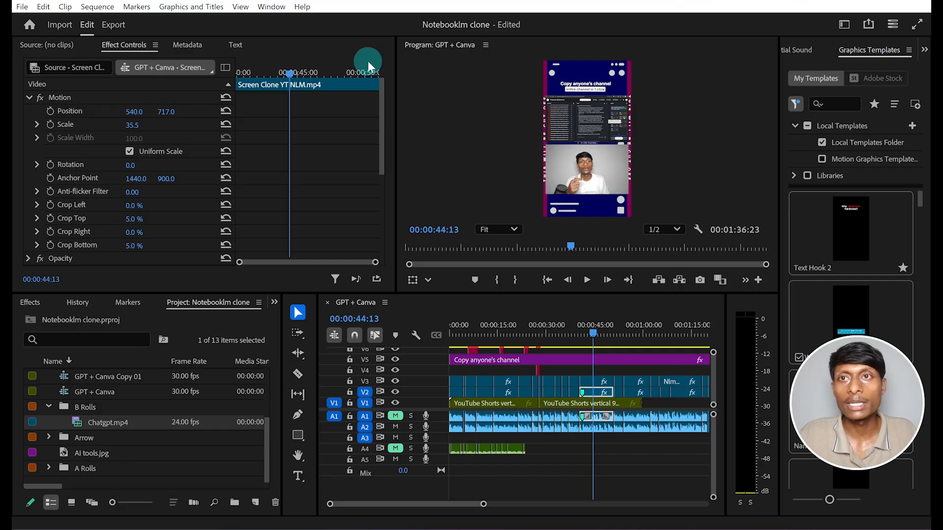
- Overlay the copied AI logos image on the sequence at 00:00:44:13 with the Arrow extension, and close the extension
left_click(271, 6)
mouse_move(344, 53)
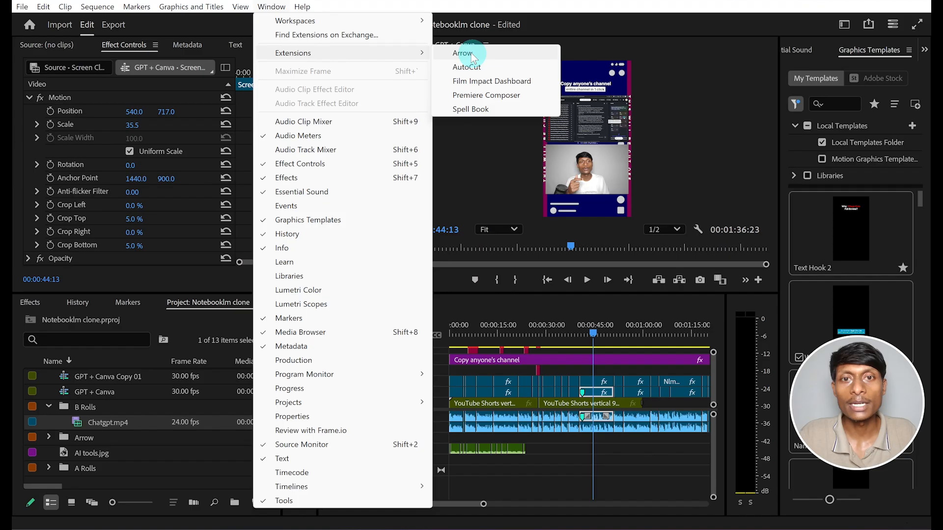
left_click(463, 53)
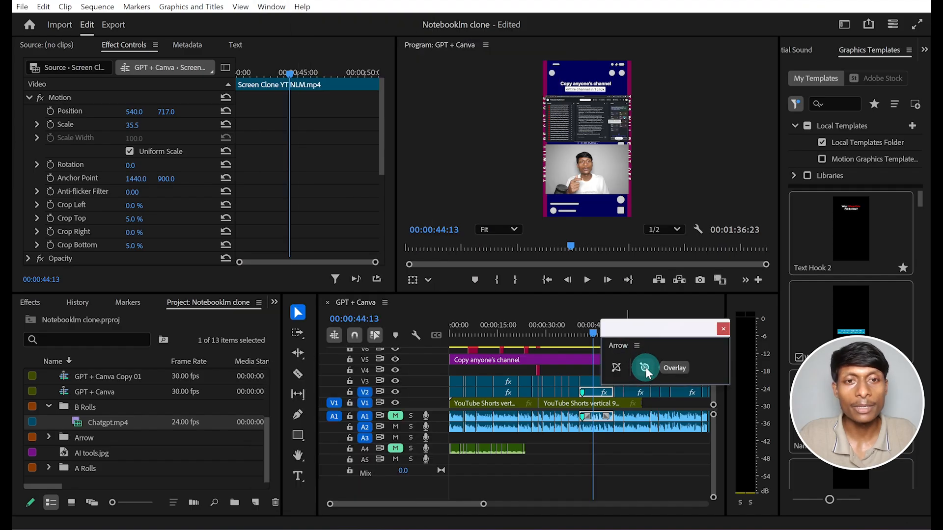
left_click(645, 368)
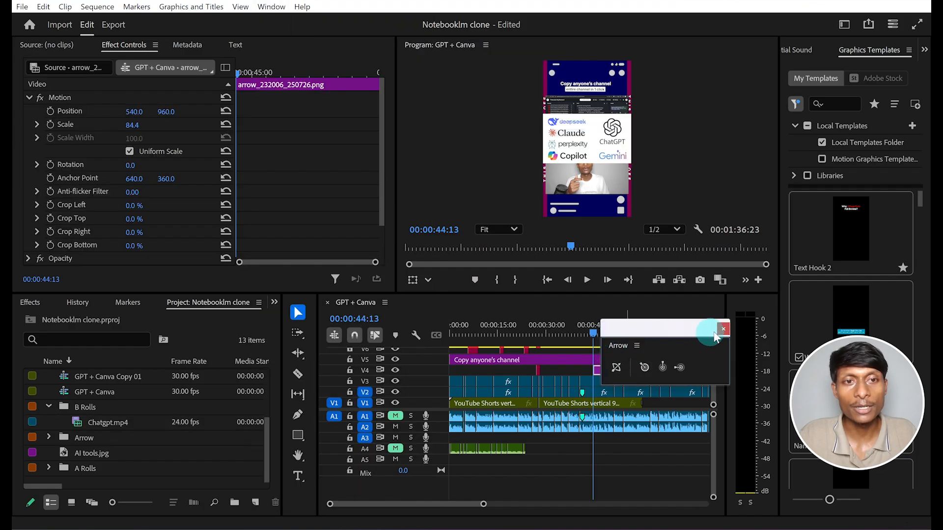
left_click(723, 329)
- Place the 01 Light leak Transition overlay clip on track V4, spanning the cut near 00:00:51:00
left_click(602, 330)
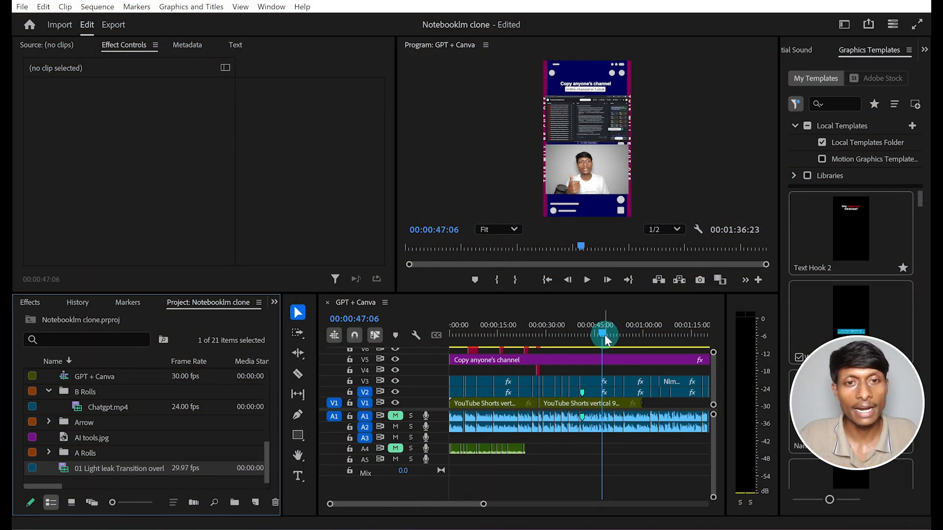
left_click_drag(604, 334, 611, 334)
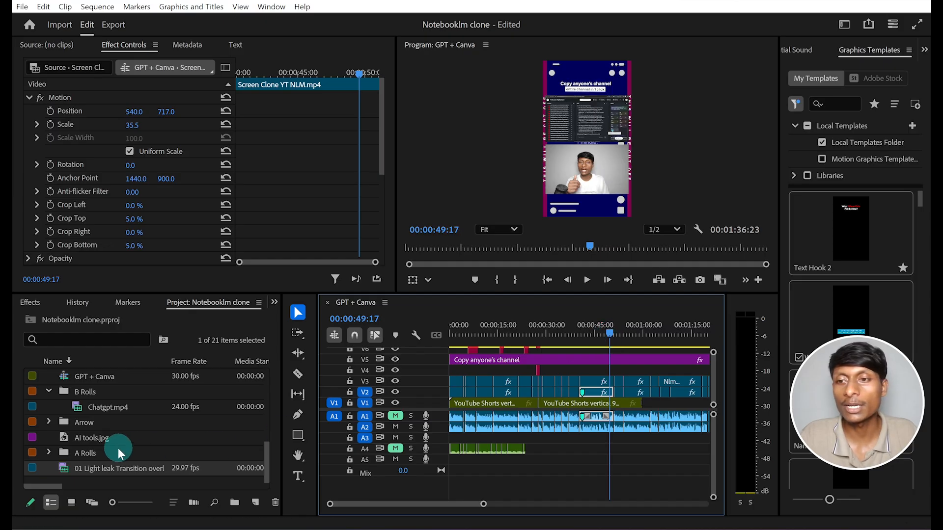
left_click_drag(116, 468, 600, 382)
key("=")
key("=")
key("=")
key("=")
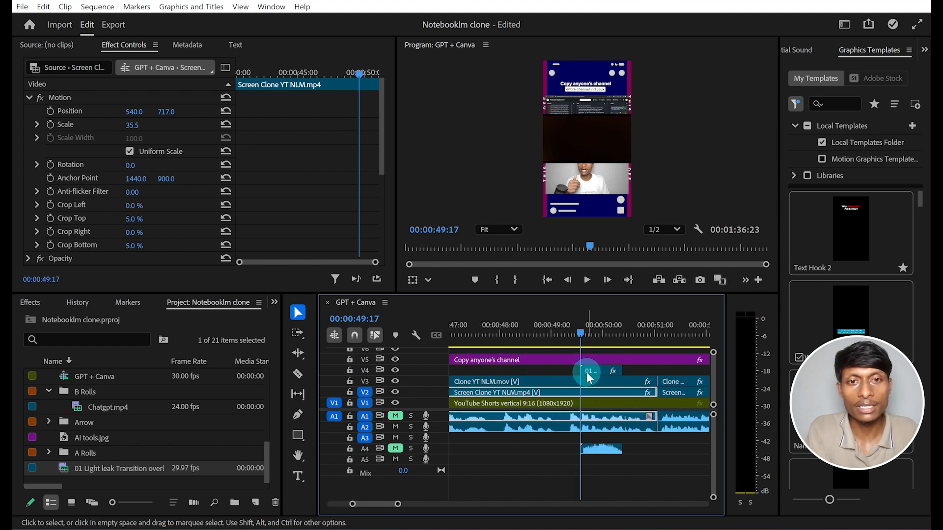
left_click_drag(588, 374, 643, 374)
- Set the light leak overlay's scale to 199.3 so it fills the vertical frame, and preview it over the cut
left_click(654, 333)
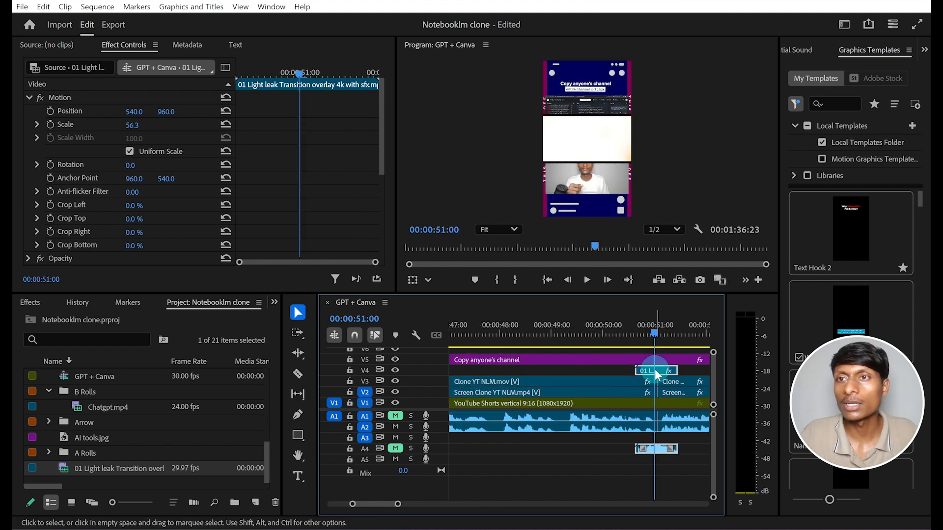
left_click_drag(132, 125, 120, 37)
left_click_drag(635, 334, 663, 334)
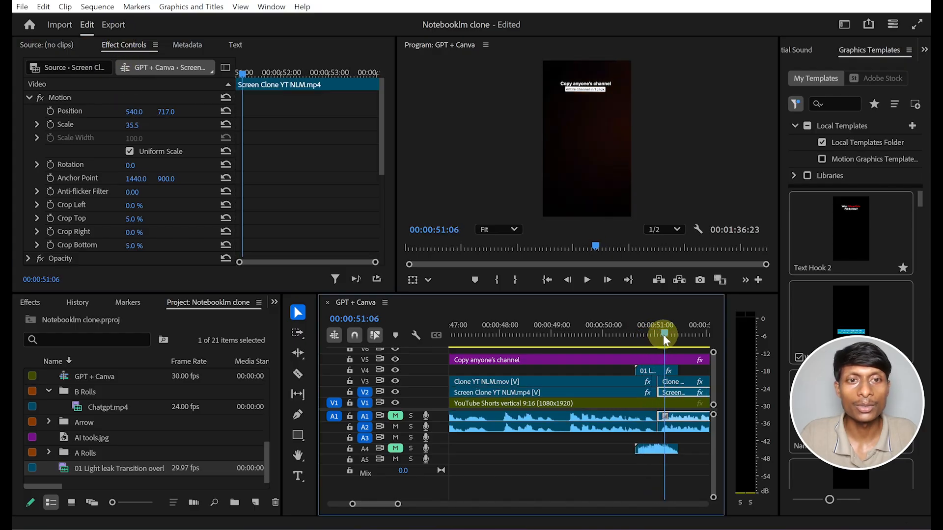
- Apply the Light streak Transition preset to the light leak overlay and preview the blended transition across the cut
left_click(657, 366)
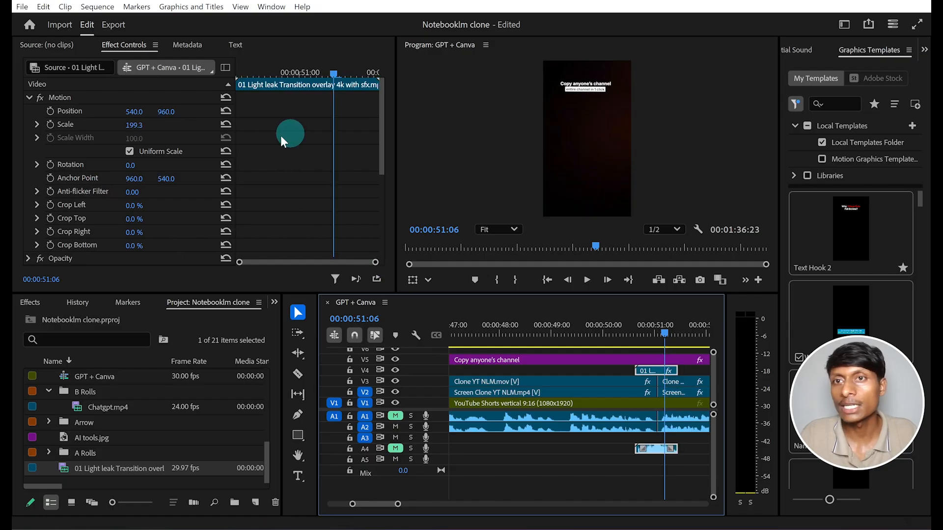
left_click_drag(388, 128, 387, 175)
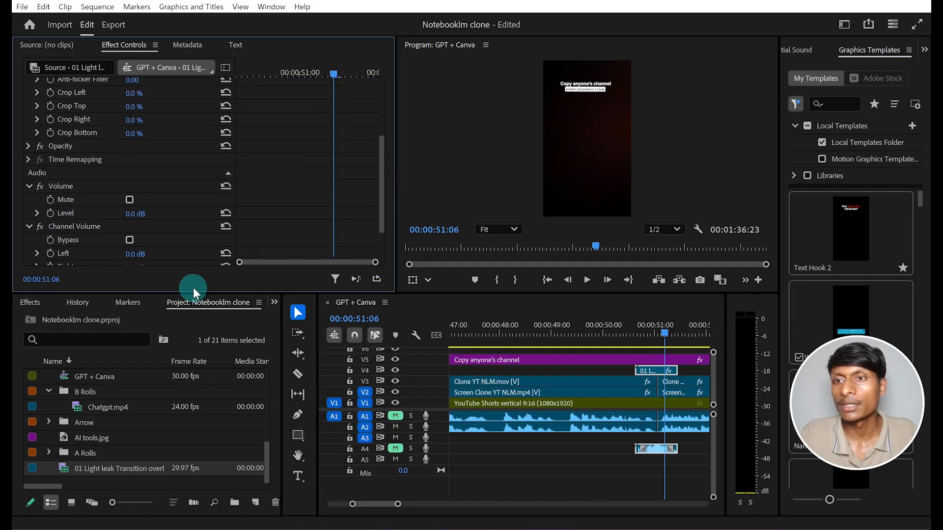
scroll(167, 184, "down", 2)
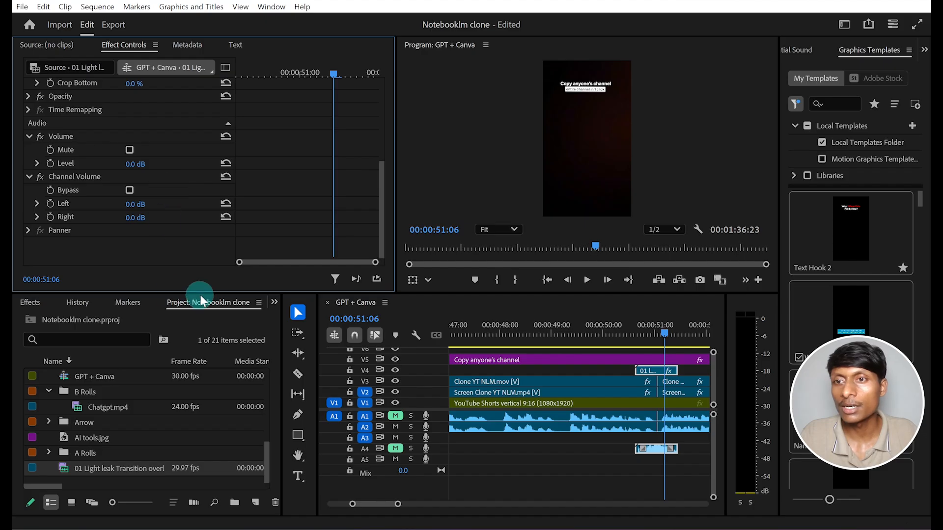
left_click(274, 302)
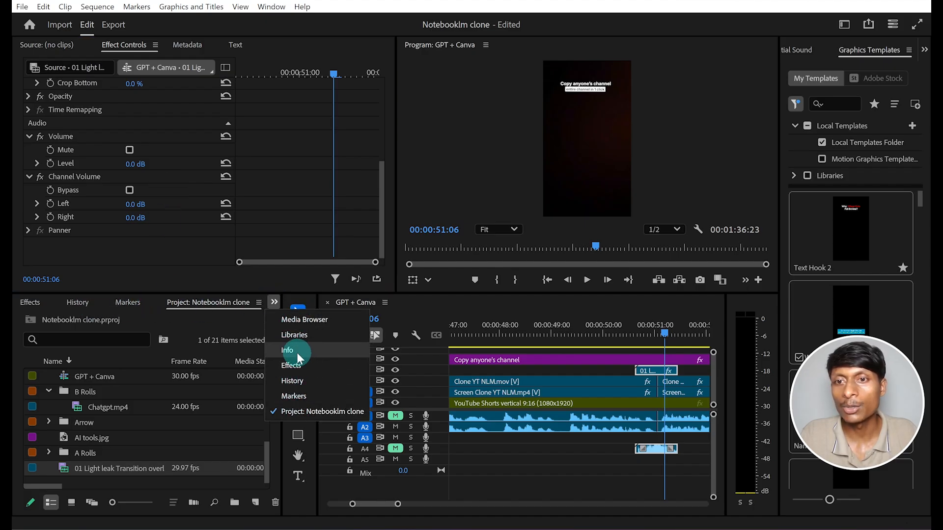
left_click(291, 366)
left_click(26, 345)
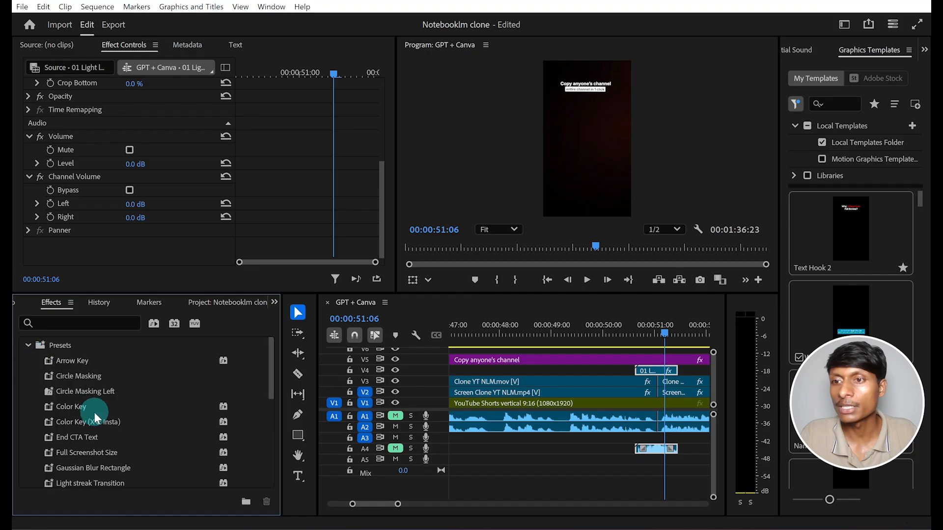
scroll(96, 444, "down", 2)
mouse_move(93, 432)
left_mouse_down()
mouse_move(357, 417)
mouse_move(636, 370)
mouse_move(656, 375)
left_mouse_up()
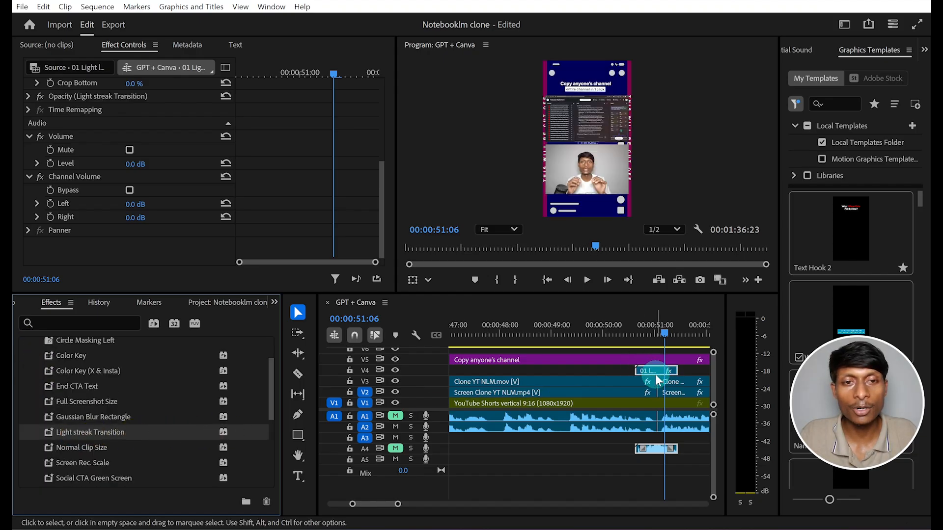
left_click(636, 335)
left_click_drag(635, 335, 673, 335)
scroll(98, 371, "up", 2)
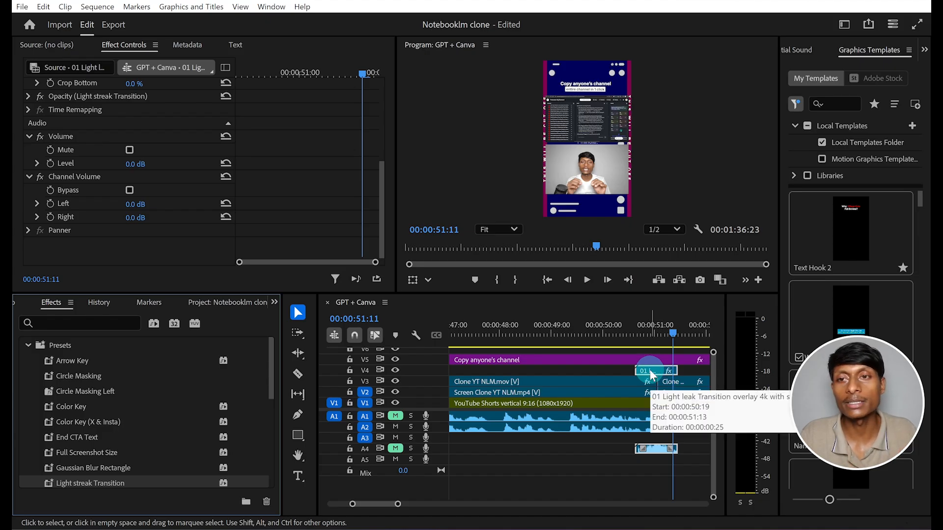
scroll(677, 382, "down", 2)
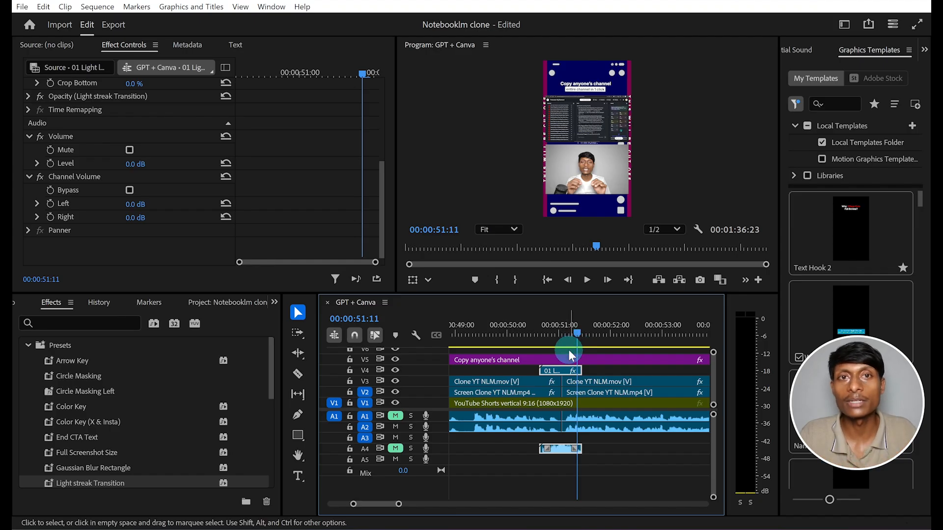
- Open the Premiere Composer extension and look through the Text Boxes in its Starter Pack
left_click(271, 6)
mouse_move(344, 53)
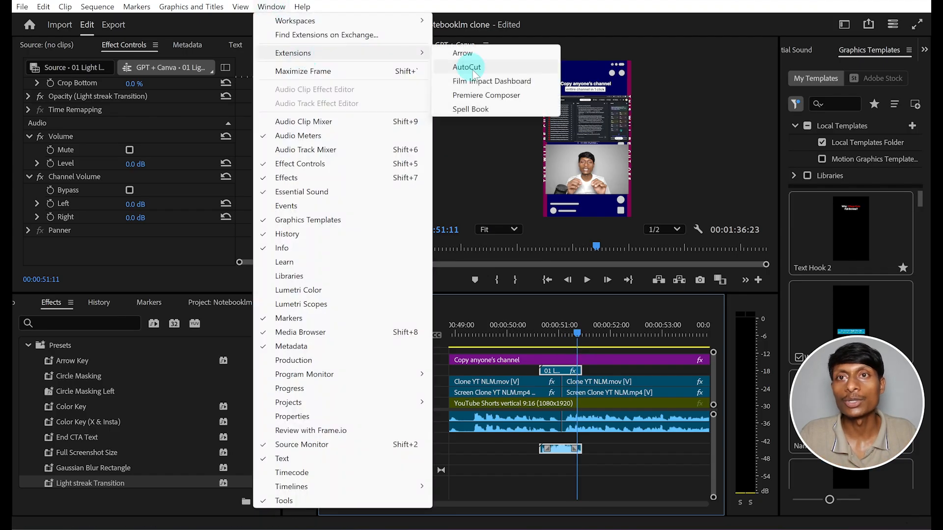
left_click(486, 95)
left_click_drag(648, 46, 525, 46)
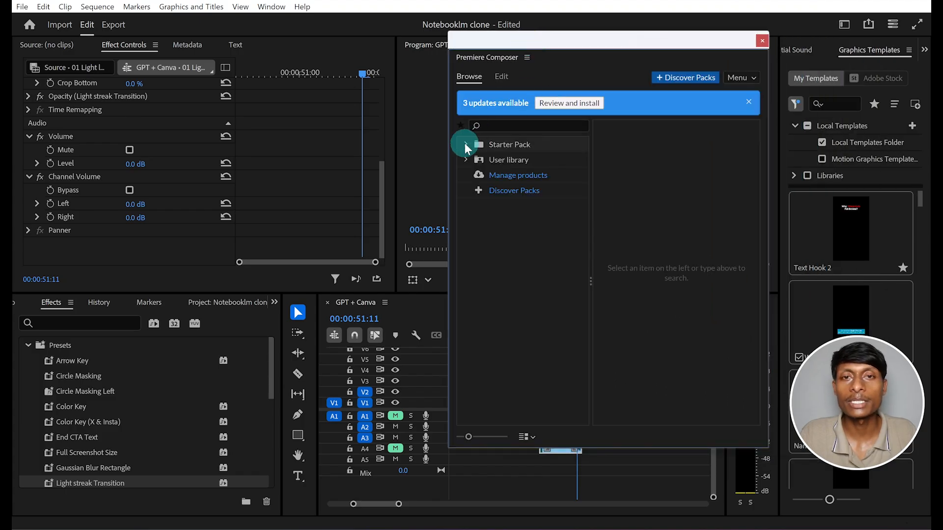
left_click(466, 145)
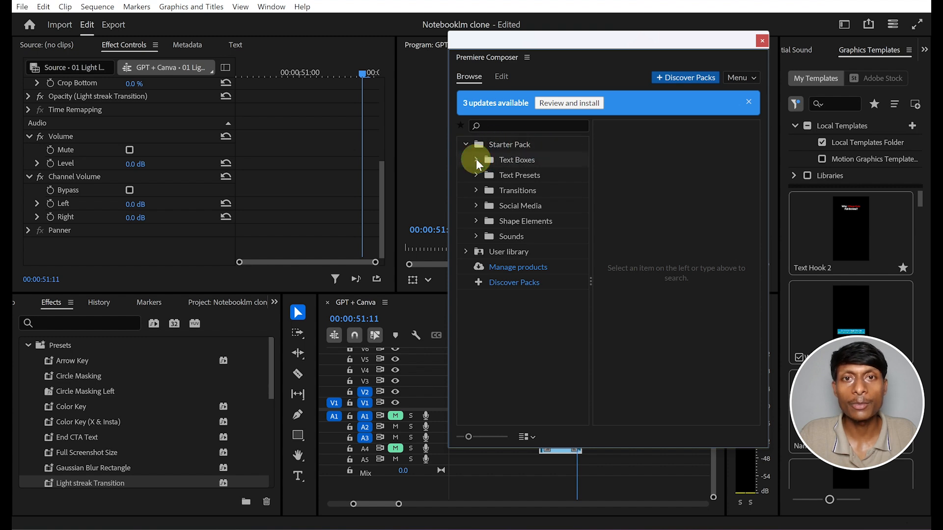
left_click(477, 160)
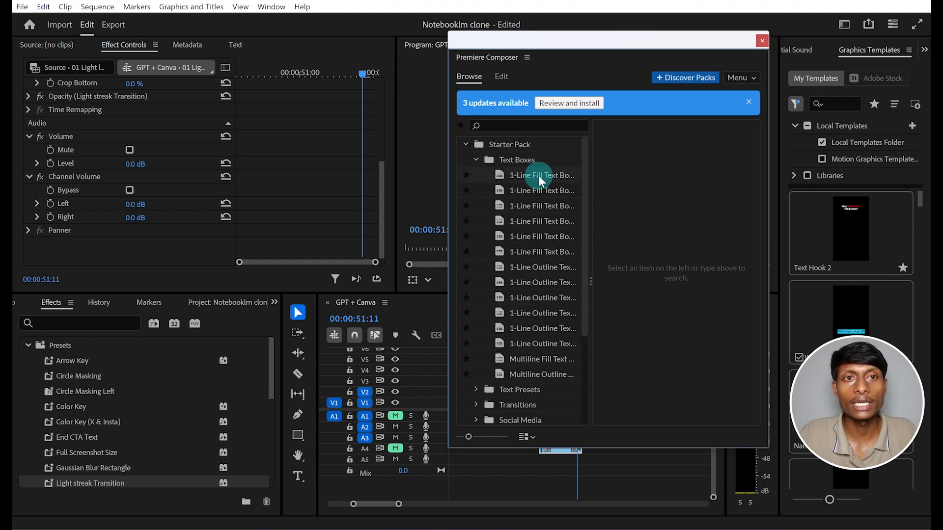
left_click(539, 179)
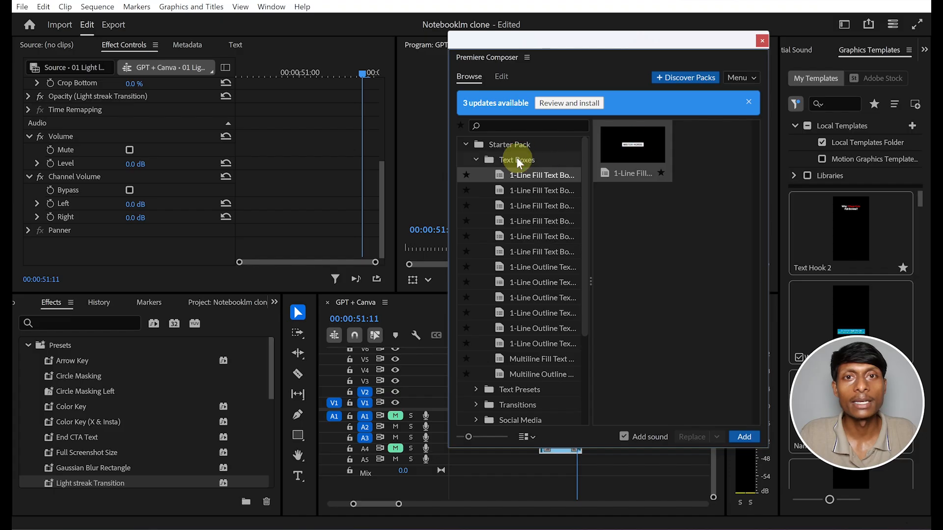
left_click(520, 160)
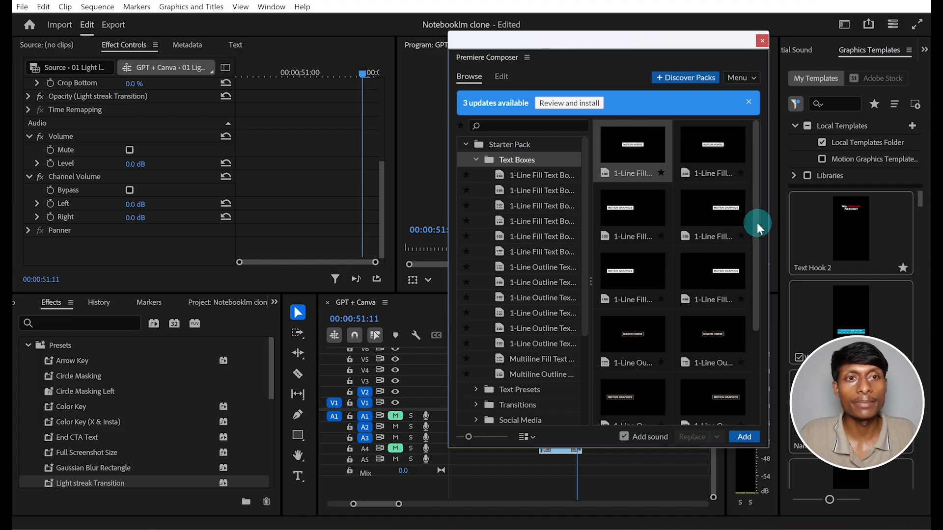
left_click_drag(756, 223, 756, 353)
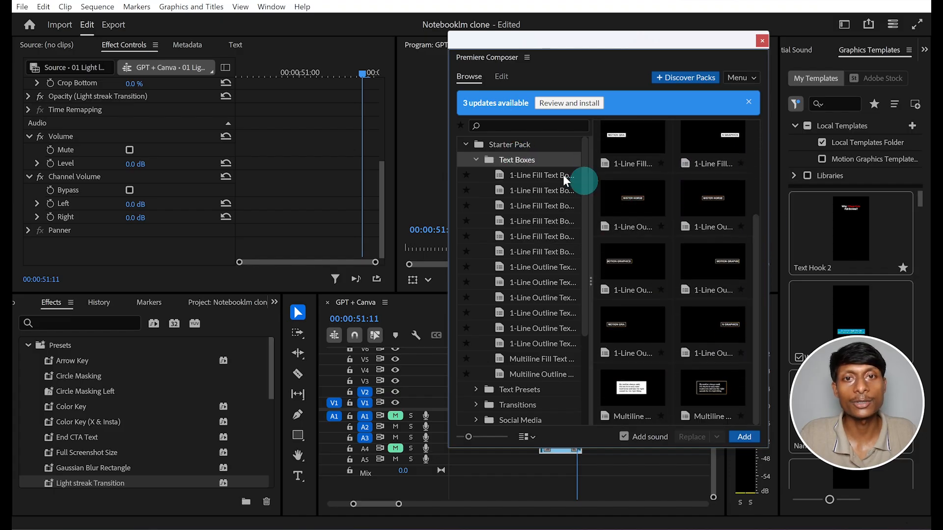
- Look through the Text Presets and Transitions categories of the Starter Pack
left_click(465, 145)
left_click(466, 144)
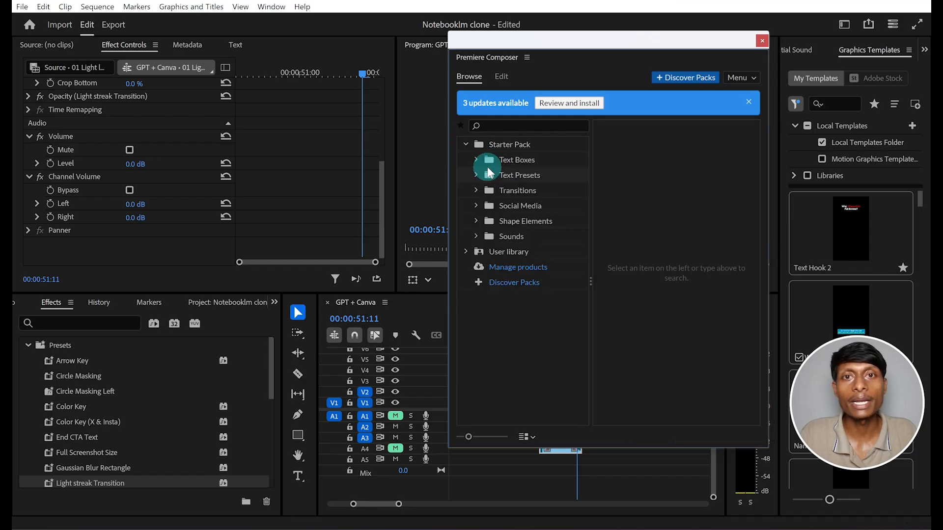
left_click(484, 180)
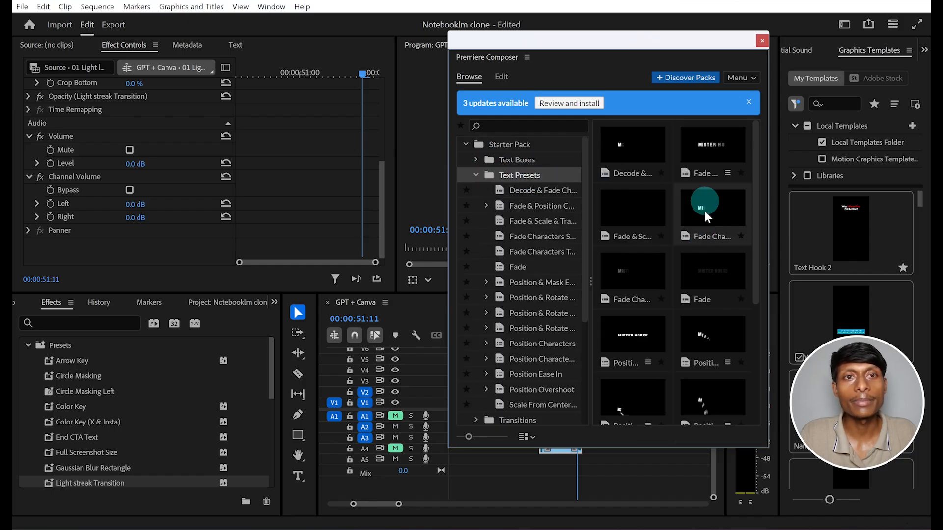
left_click(476, 175)
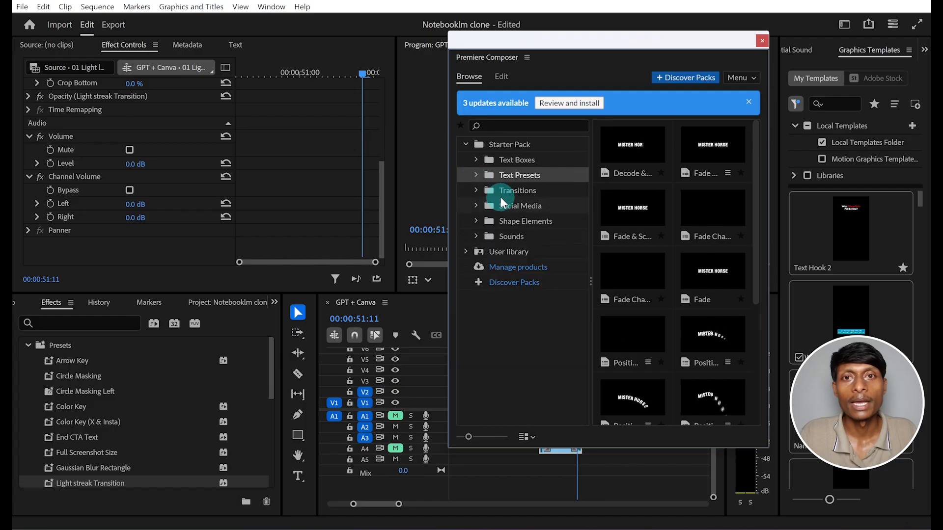
left_click(472, 193)
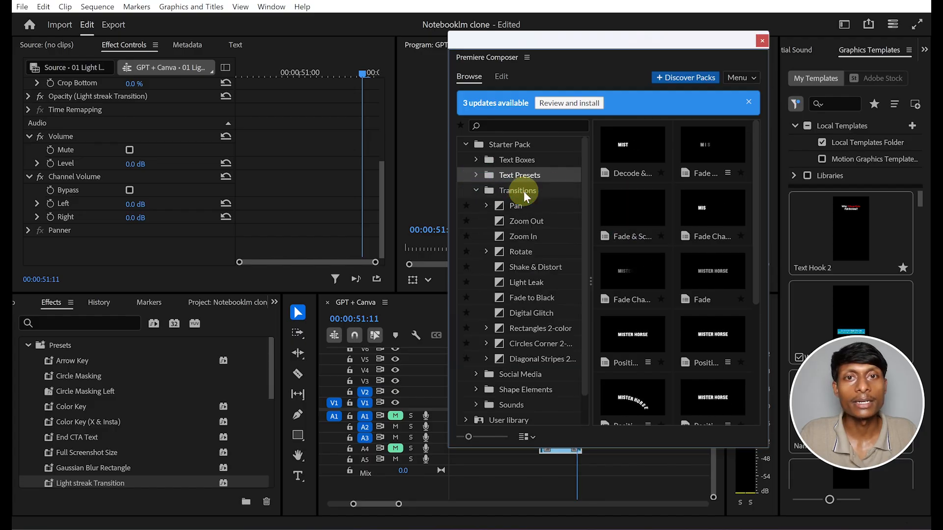
scroll(692, 334, "down", 2)
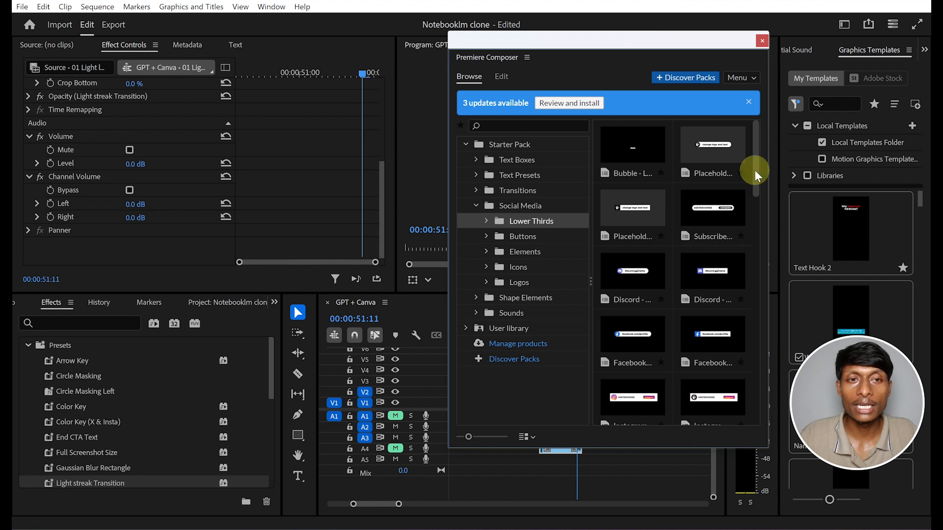
- Examine the Starter Pack's Social Media lower thirds, buttons, elements, icons and logos
left_click_drag(754, 170, 746, 236)
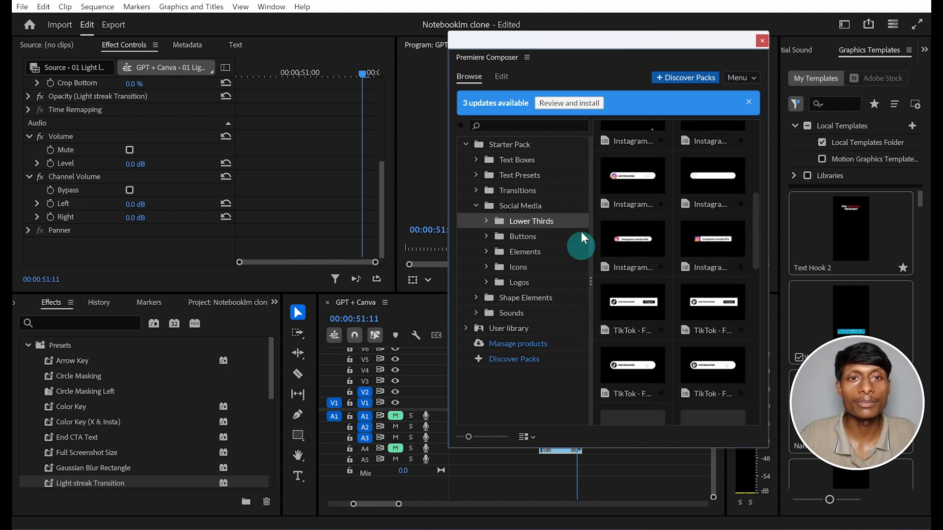
left_click(542, 236)
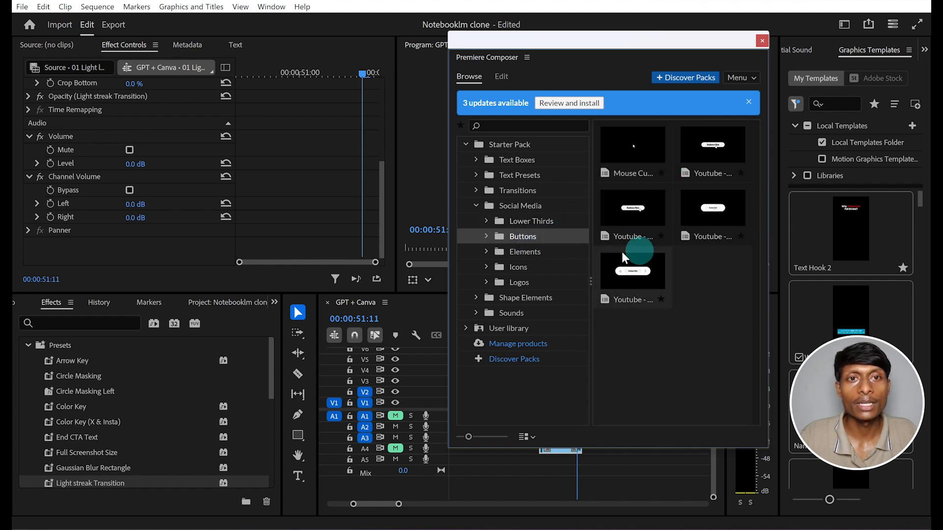
left_click(526, 254)
left_click(527, 271)
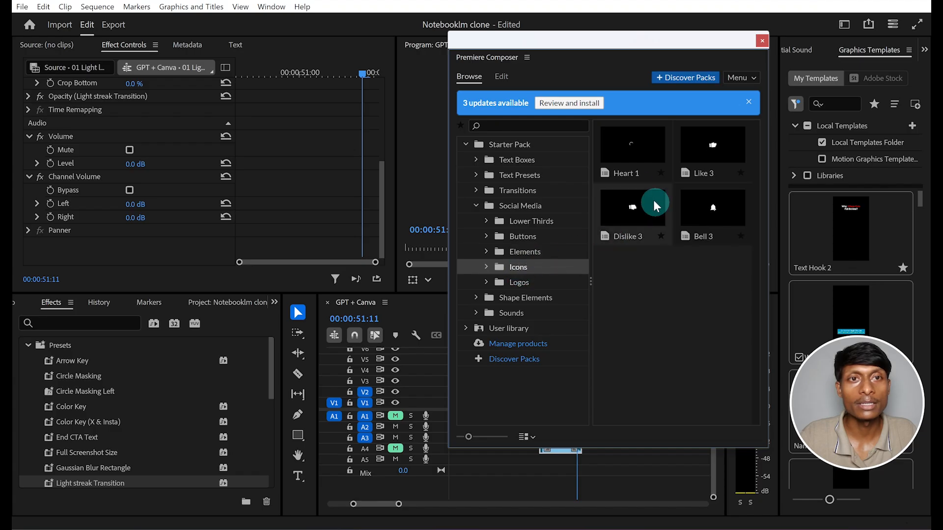
left_click(519, 283)
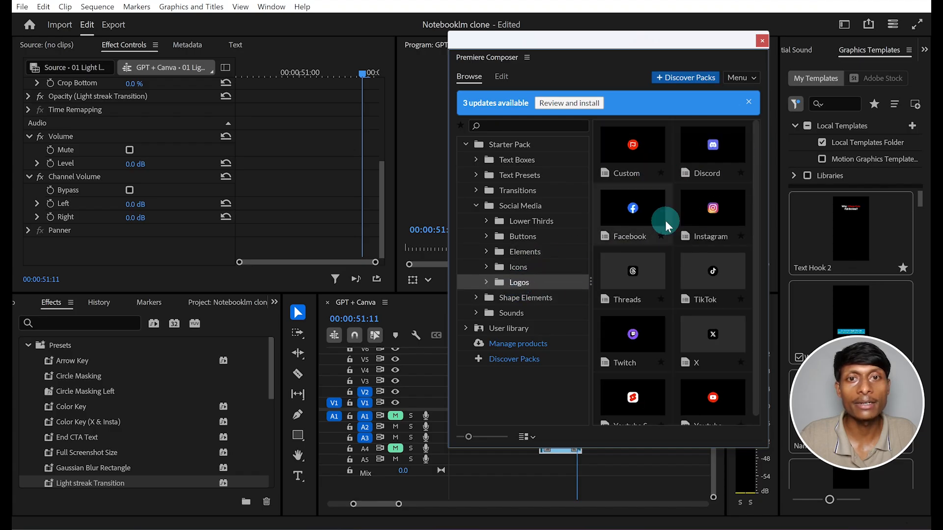
- Look through the Shape Elements and Sounds categories of the Starter Pack
left_click(516, 298)
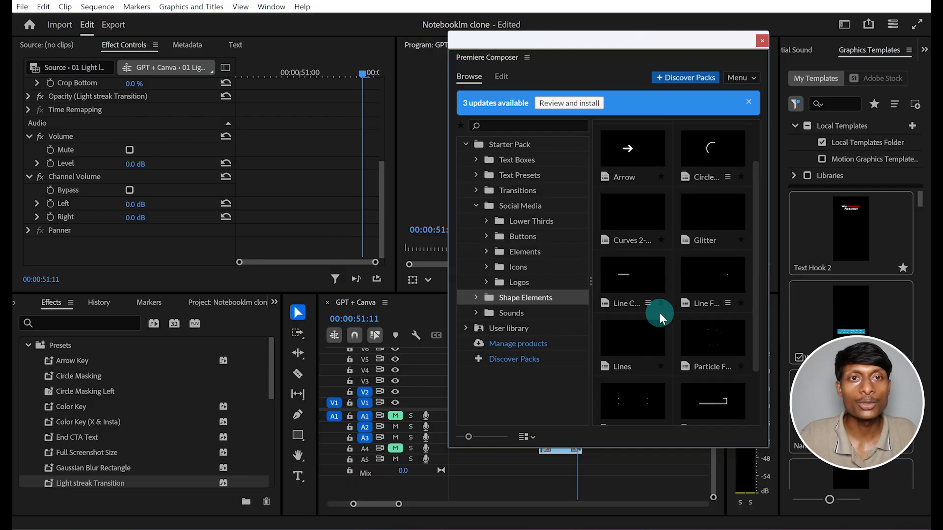
key("Down")
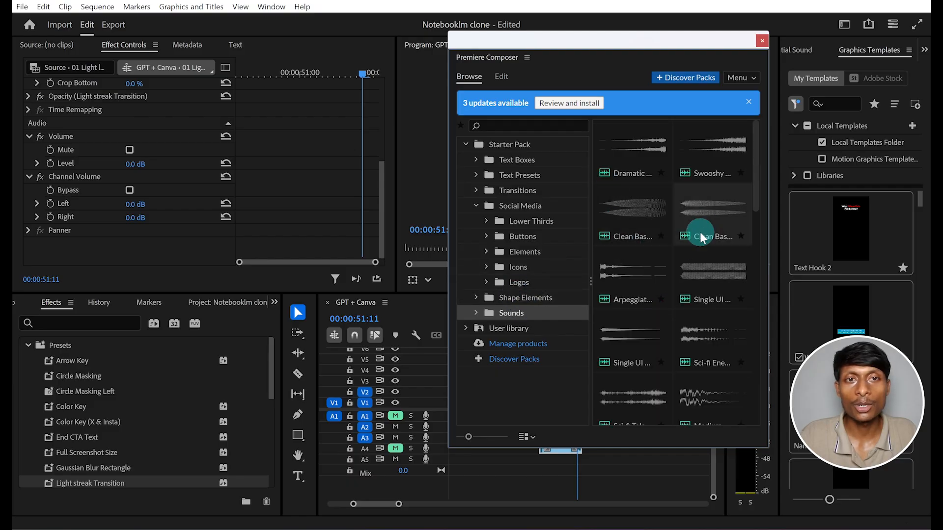
scroll(703, 269, "down", 3)
scroll(704, 271, "down", 5)
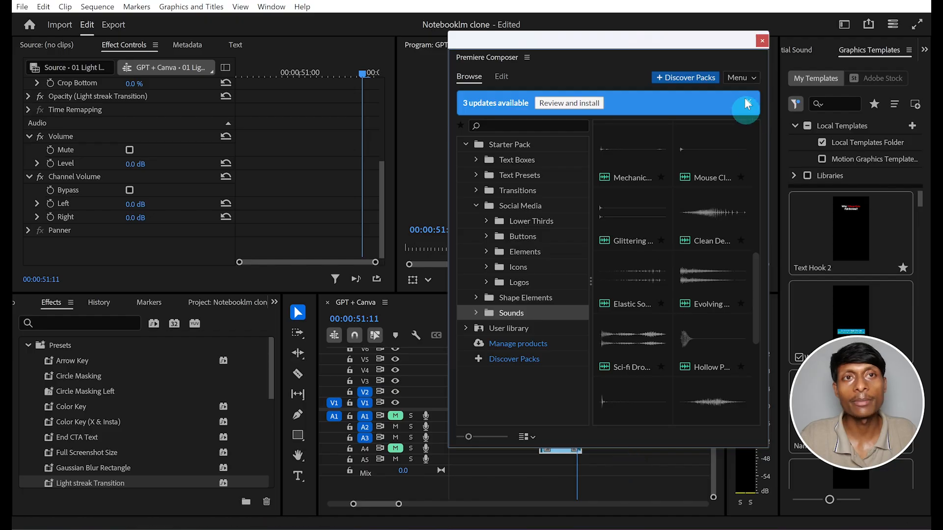
- Look through Premiere Composer's Shape Elements and open the editable properties of the red rectangle stroke clip on the timeline
left_click(761, 40)
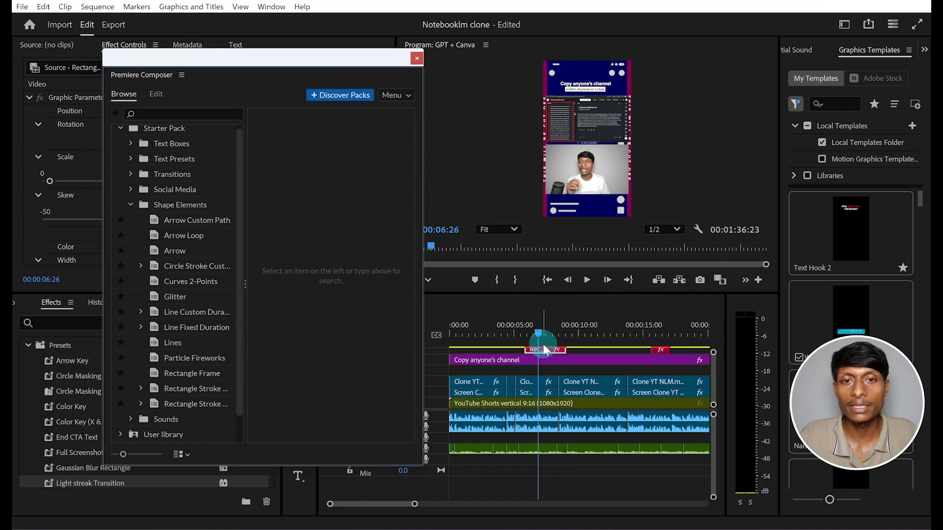
scroll(203, 344, "down", 1)
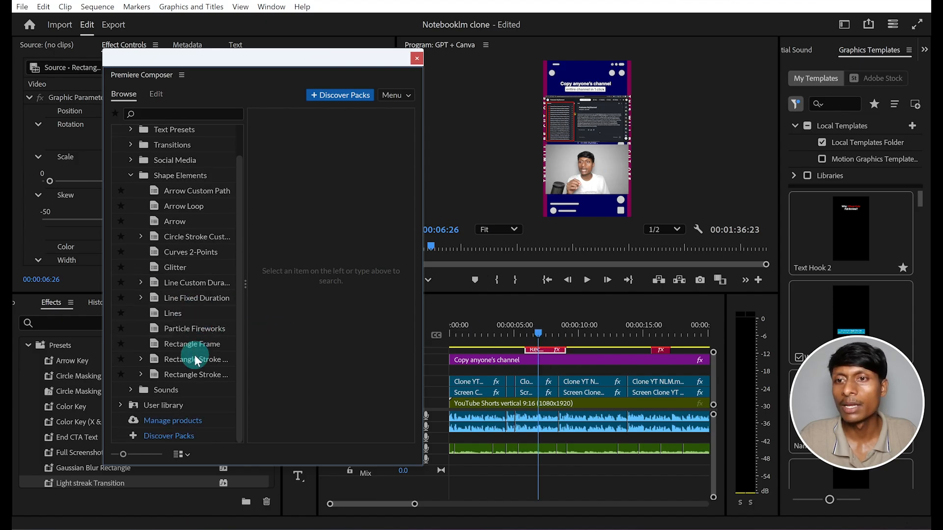
mouse_move(538, 333)
left_mouse_down()
mouse_move(531, 337)
mouse_move(677, 335)
mouse_move(534, 342)
left_mouse_up()
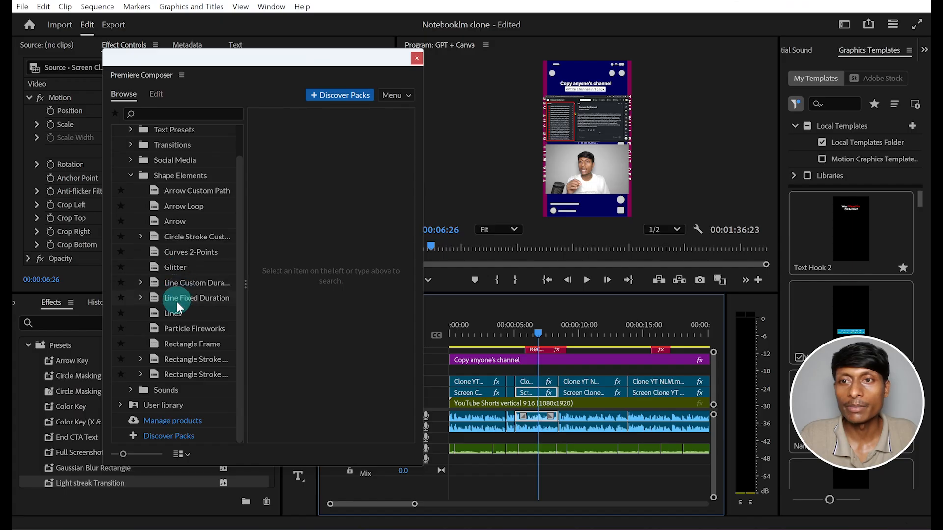
left_click(536, 349)
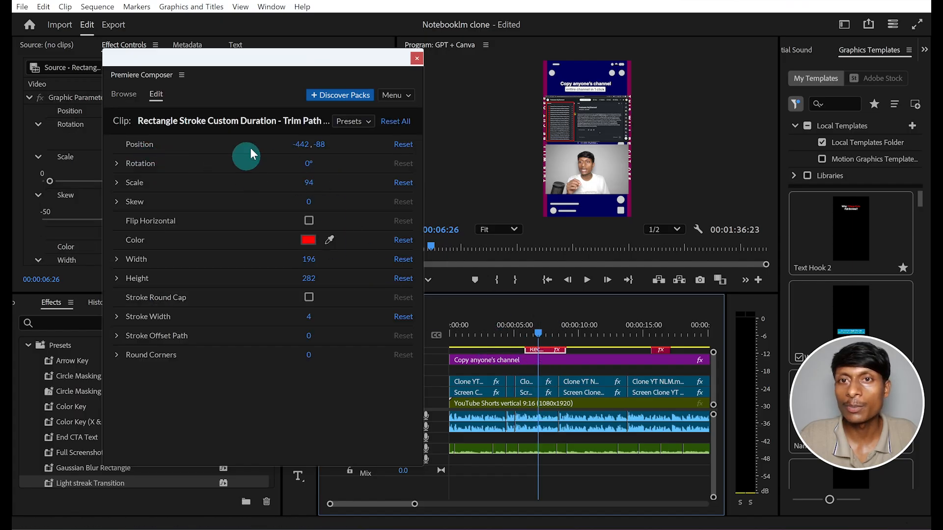
left_click(118, 163)
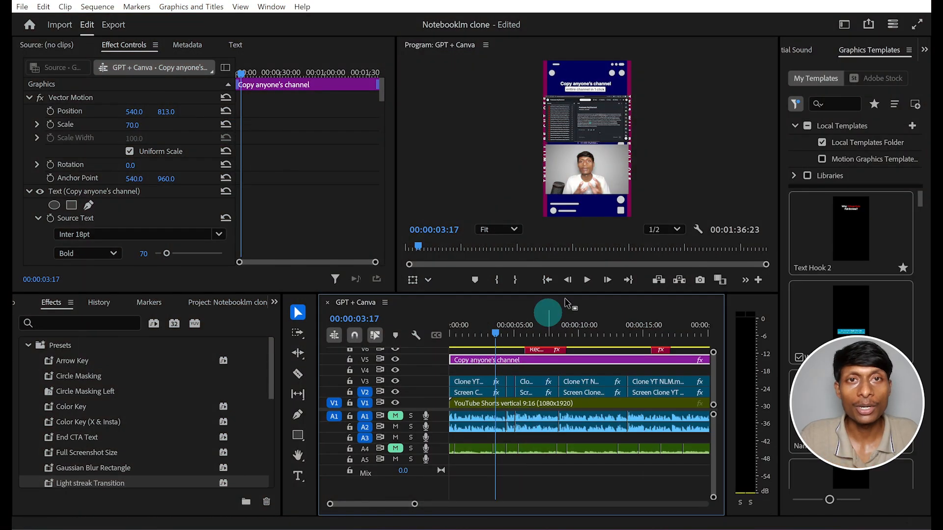
- Export the "Copy anyone's channel" title as a Motion Graphics template named text hook 4 and try placing that template on the timeline
left_click(587, 89)
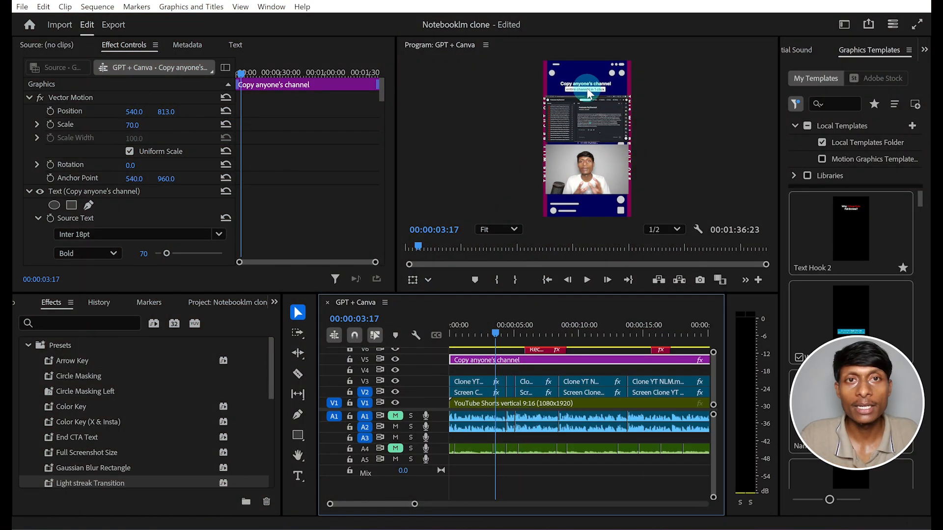
double_click(498, 361)
left_click(575, 89)
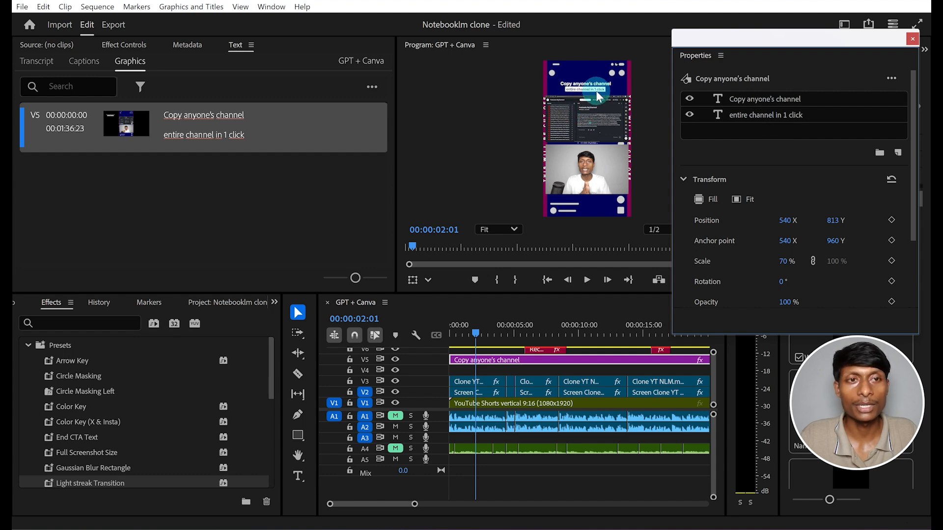
right_click(574, 191)
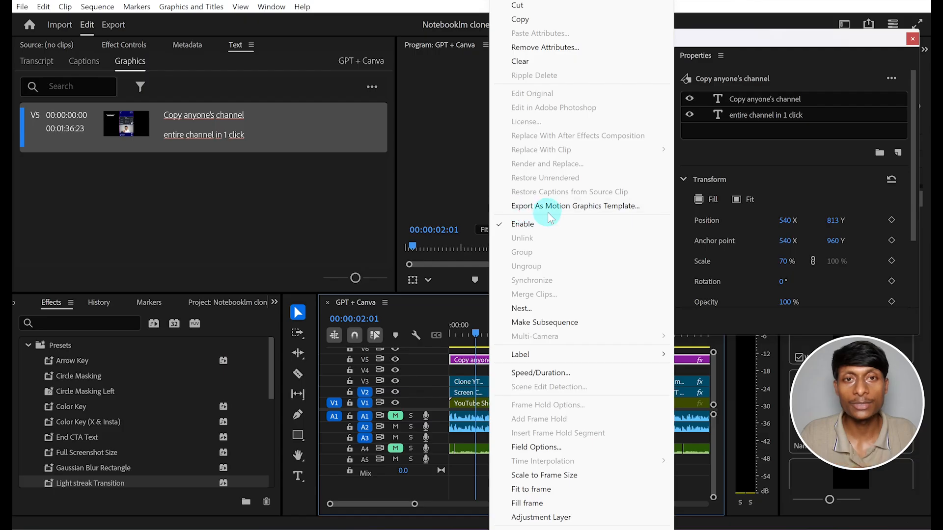
left_click(620, 211)
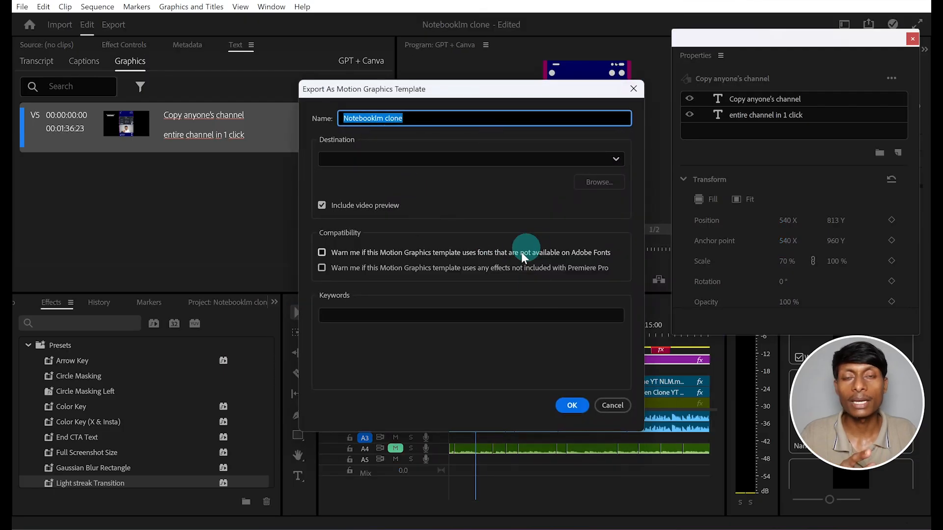
left_click(572, 404)
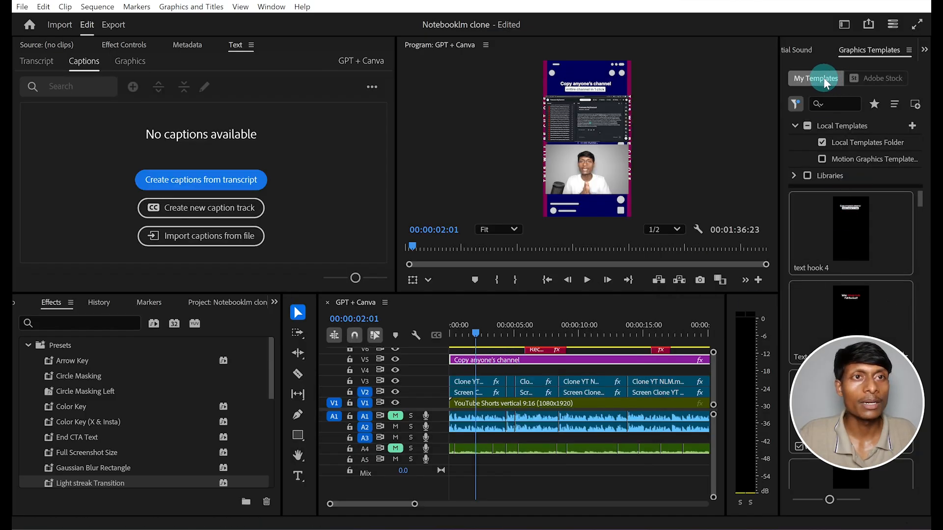
mouse_move(822, 212)
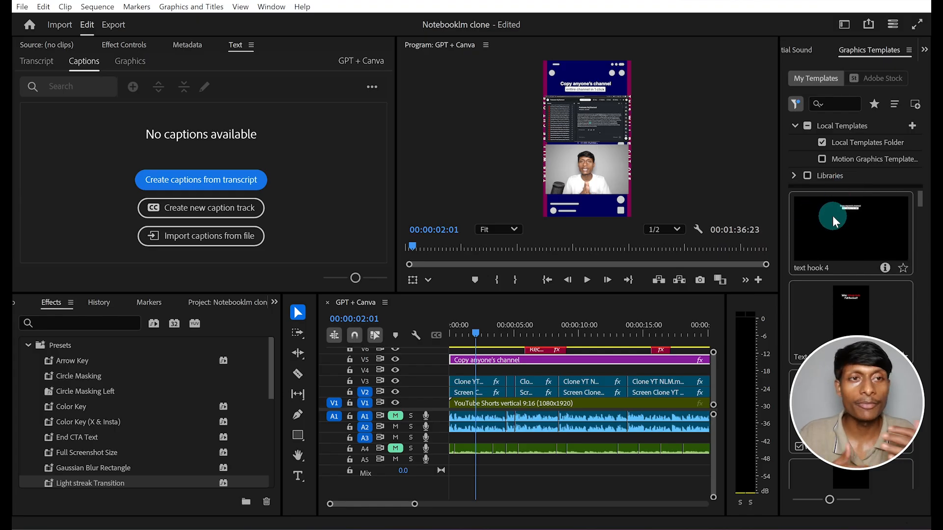
left_click_drag(832, 216, 501, 358)
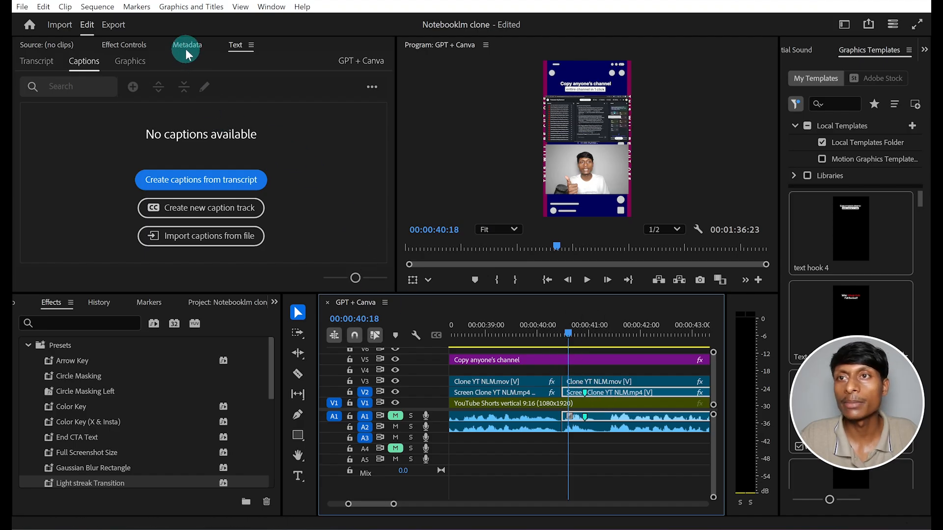
- Add starting Position and Scale keyframes to the Screen Clone YT NLM.mp4 clip at 00:00:40:21
left_click(130, 48)
left_click(568, 334)
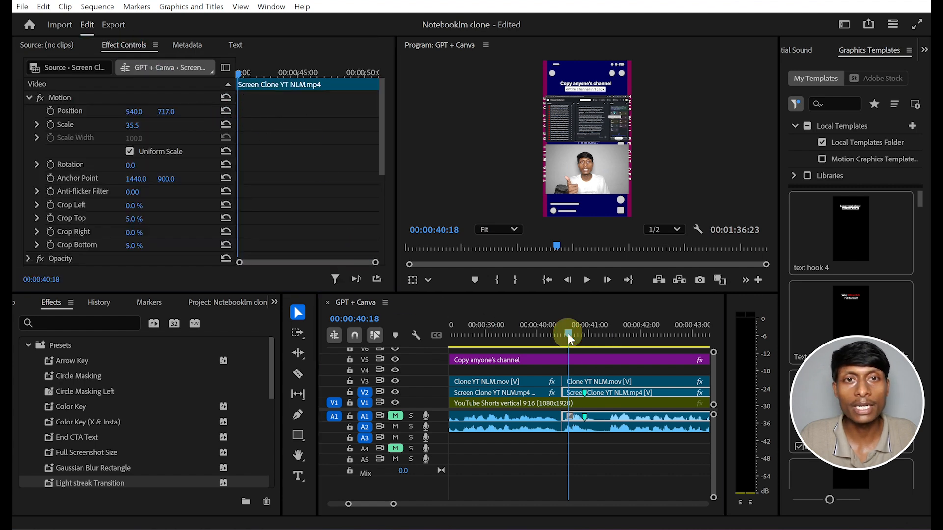
left_click_drag(567, 333, 584, 332)
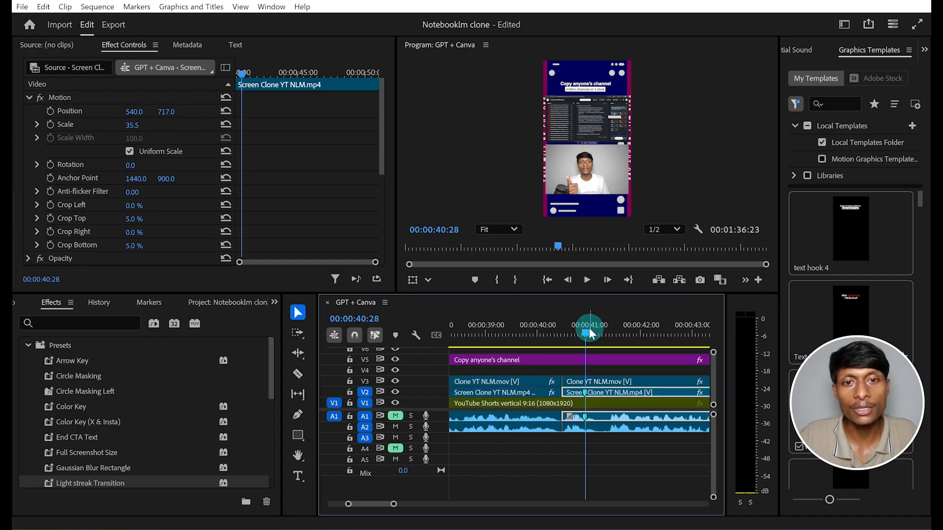
left_click_drag(589, 333, 574, 337)
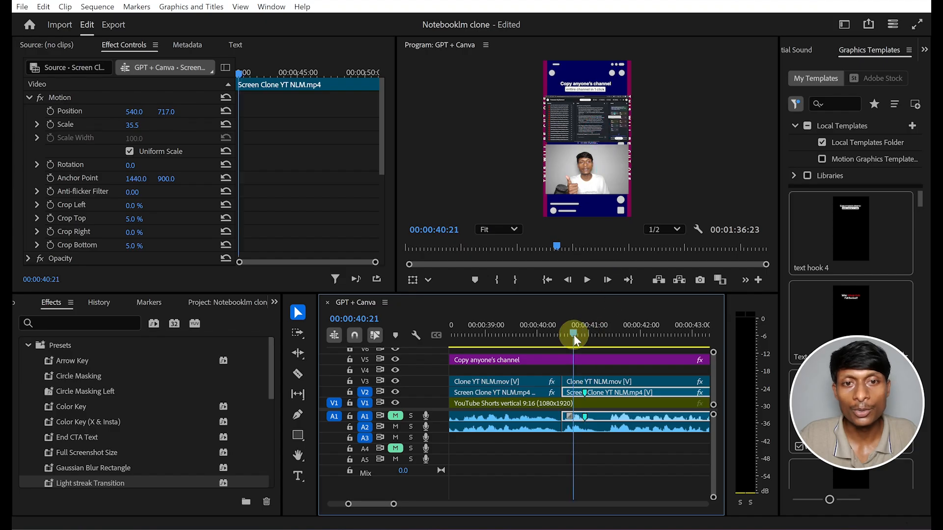
left_click(50, 112)
left_click(51, 126)
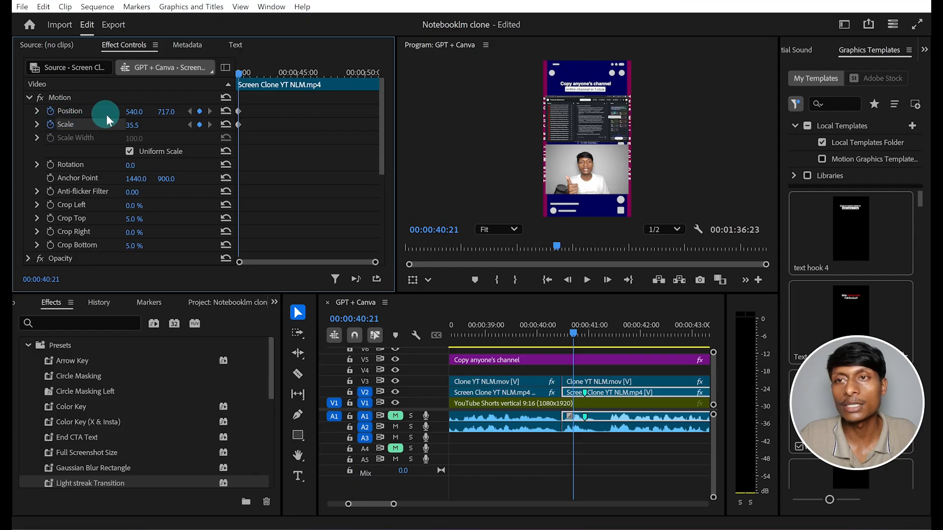
- Add zoomed-in keyframes to the Screen Clone clip at 00:00:42:05, with Scale 48.5 and Position 461, 717
left_click_drag(246, 75, 258, 75)
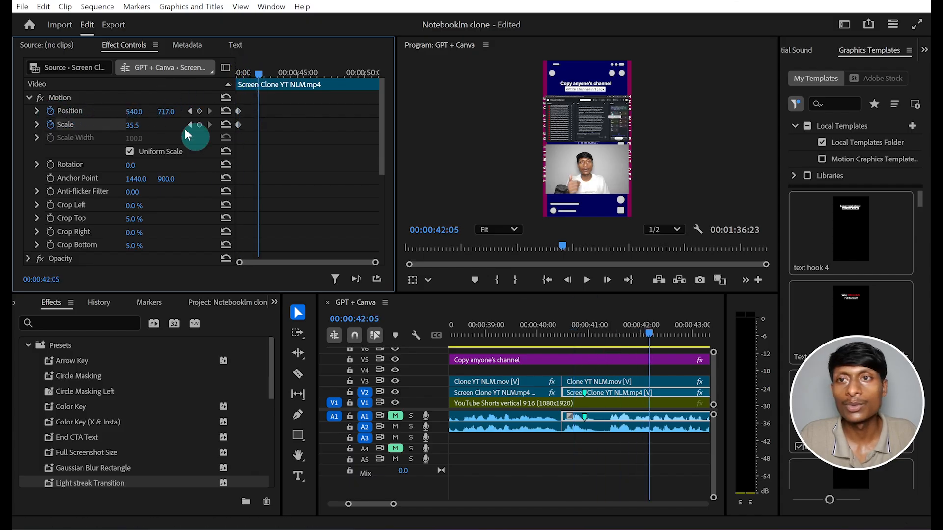
left_click_drag(132, 124, 136, 125)
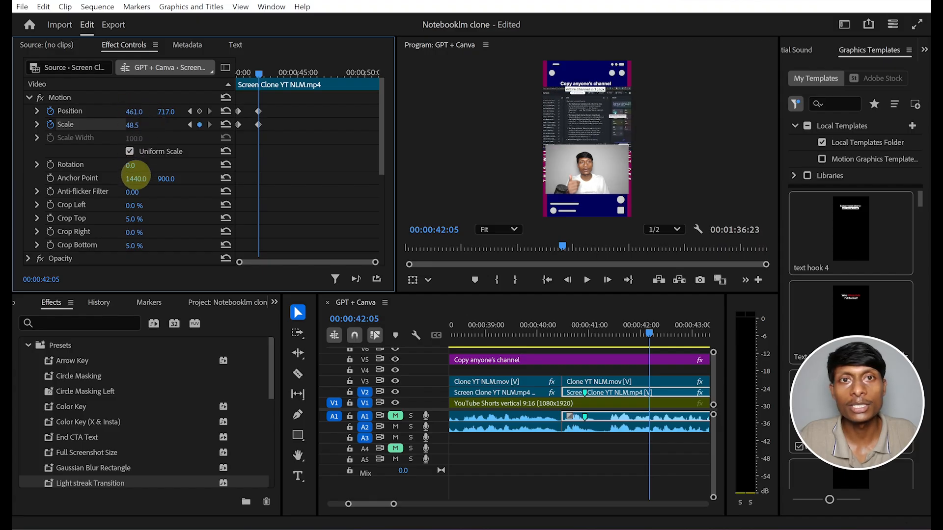
left_click(569, 340)
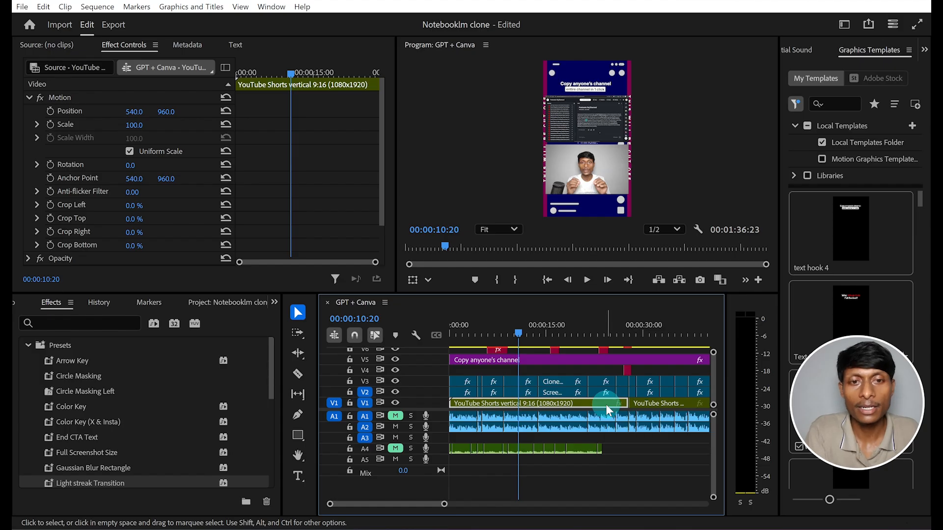
- Delete the YouTube Shorts vertical 9:16 (1080x1920) guide clips from track V1
key("Delete")
left_click(643, 402)
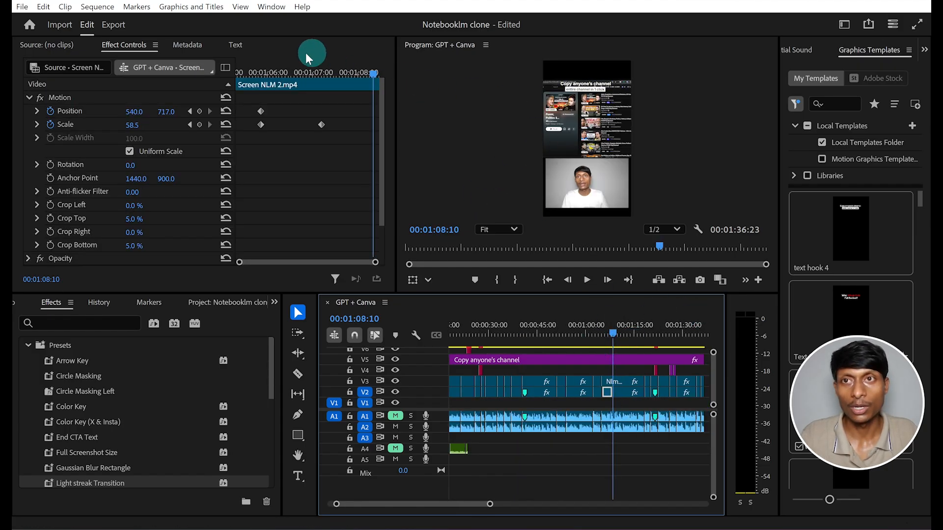
- Set up the media export as Notebooklm.mp4 with the Match Source - Adaptive High Bitrate preset and H.264 format
left_click(113, 25)
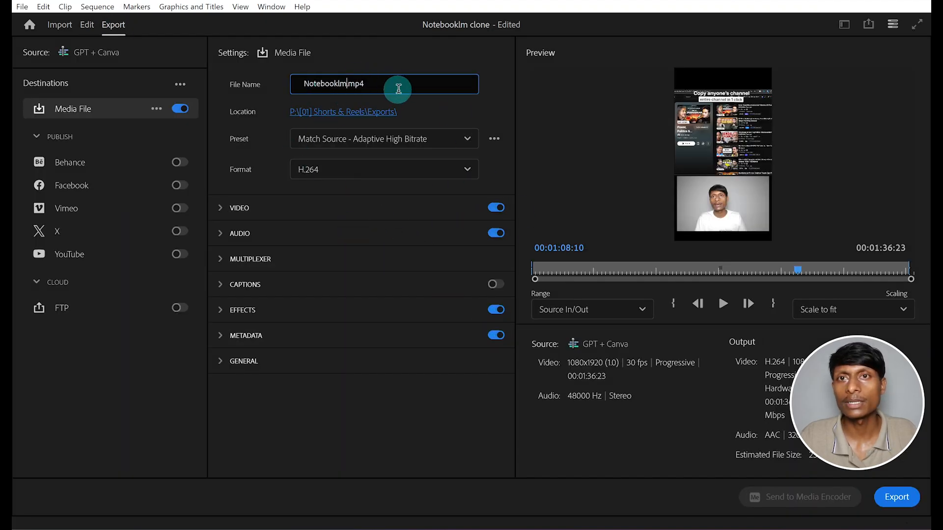
left_click(301, 87)
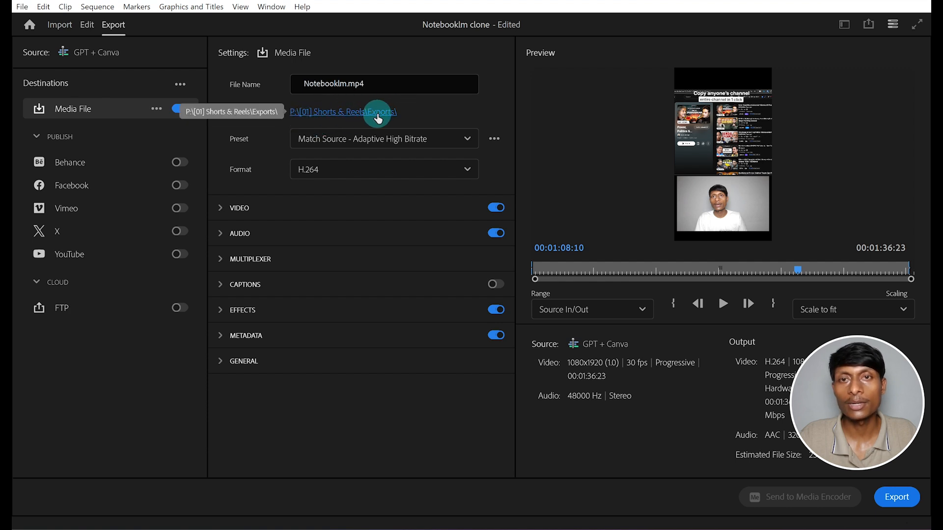
left_click(457, 145)
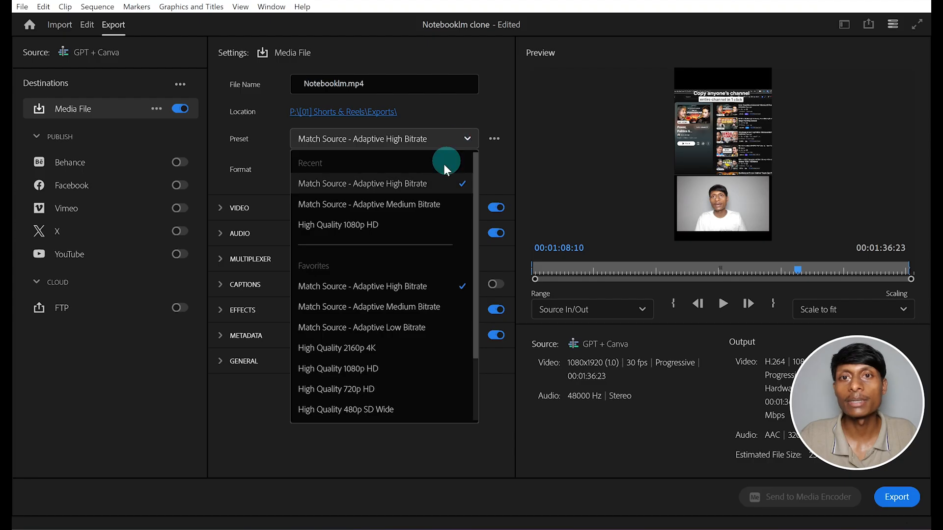
scroll(476, 307, "down", 2)
scroll(472, 310, "up", 1)
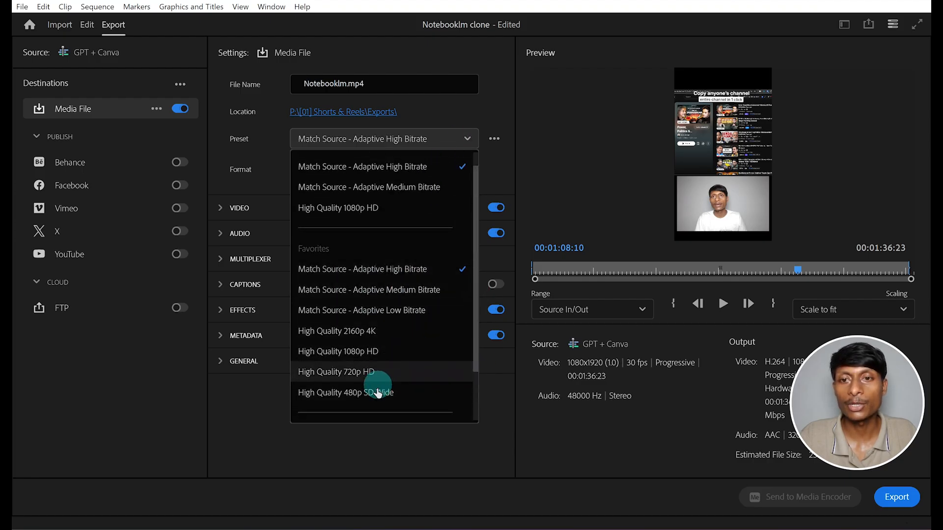
scroll(473, 277, "down", 3)
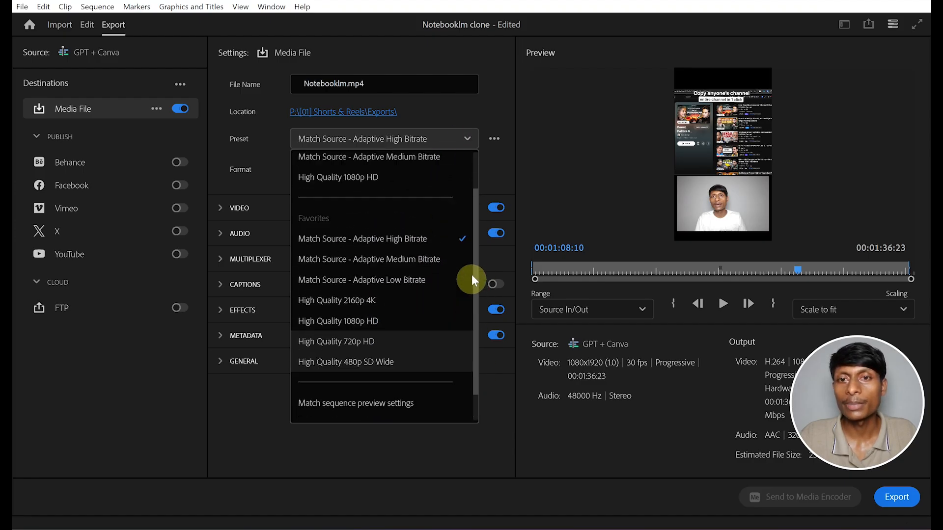
scroll(471, 275, "up", 5)
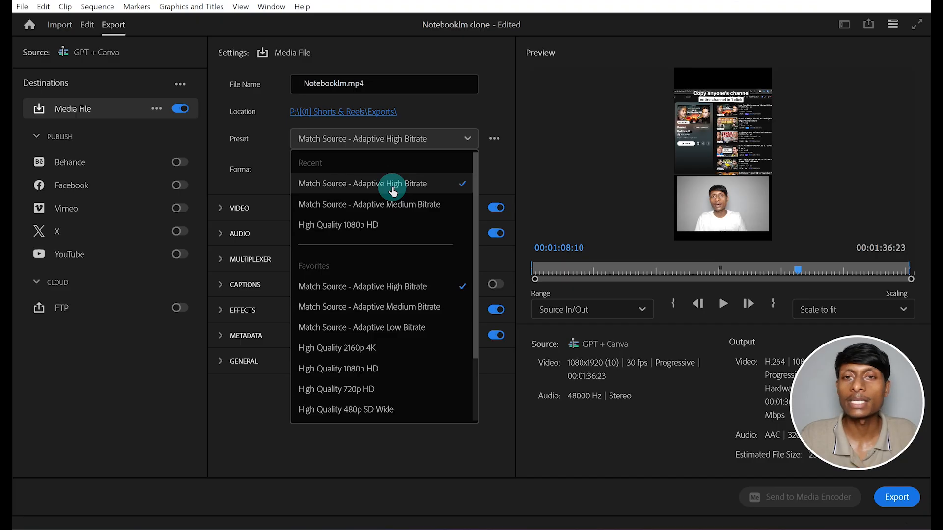
left_click(276, 148)
left_click(377, 171)
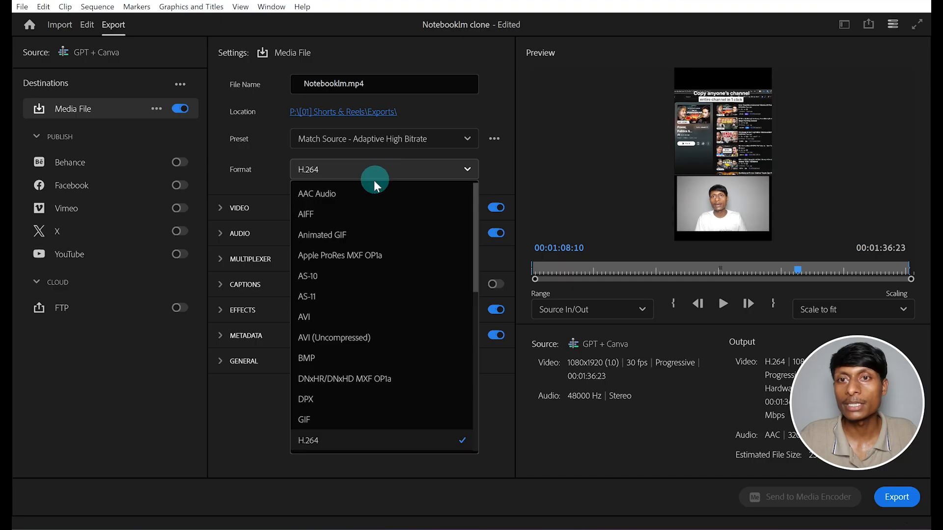
left_click(277, 172)
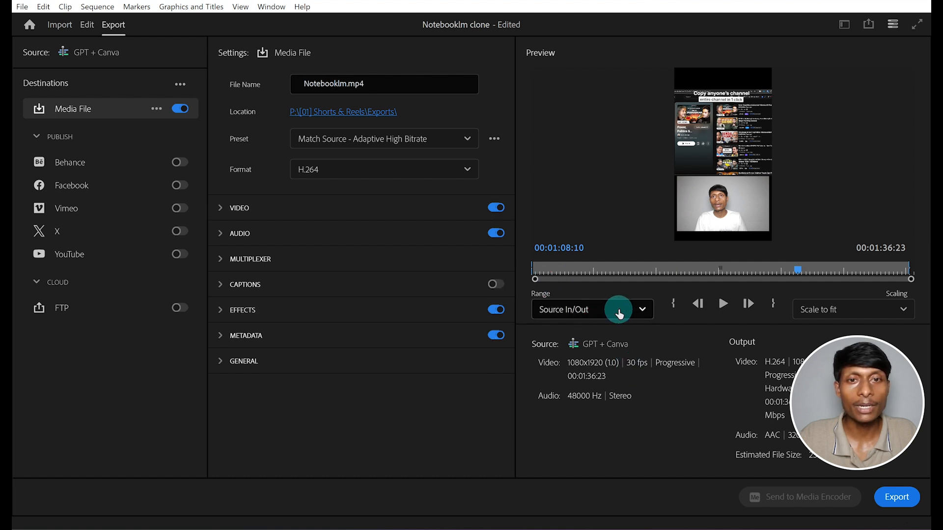
- Try the Work Area export range and return the range to Source In/Out
left_click(633, 310)
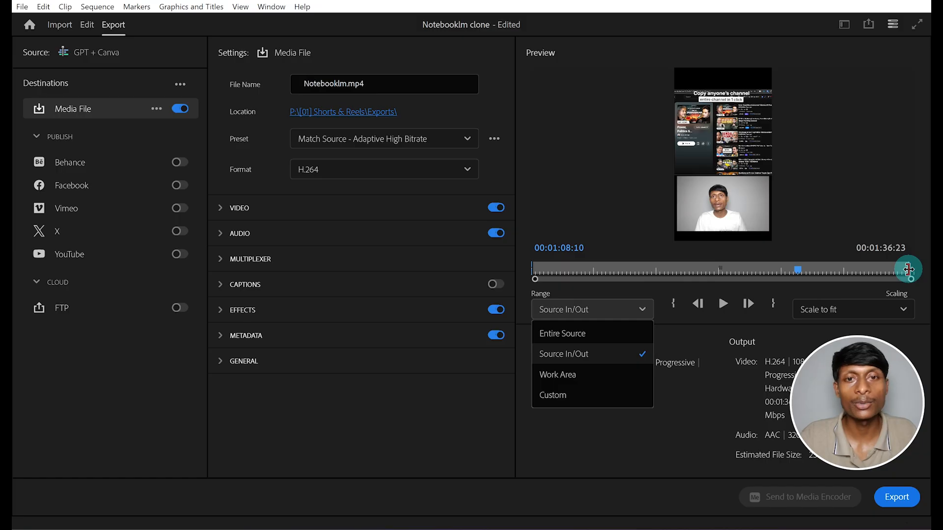
left_click(572, 382)
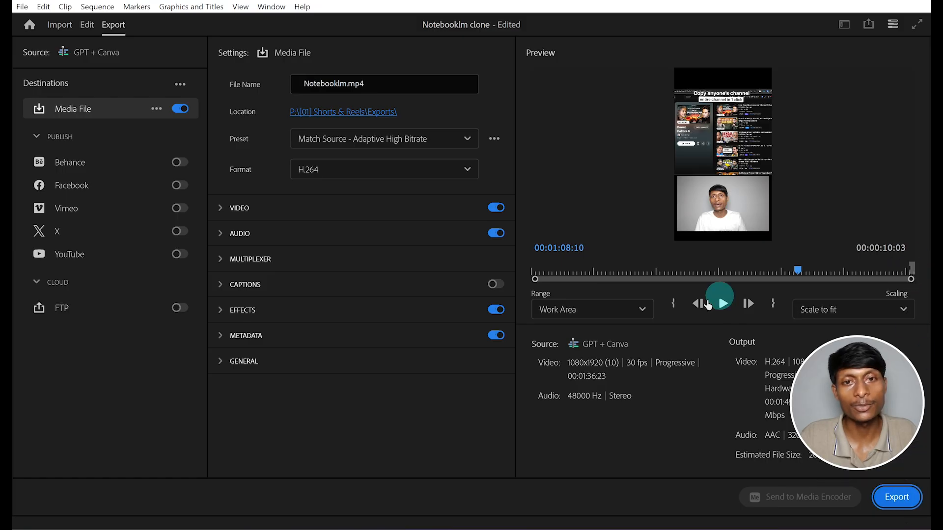
left_click(633, 310)
left_click(592, 357)
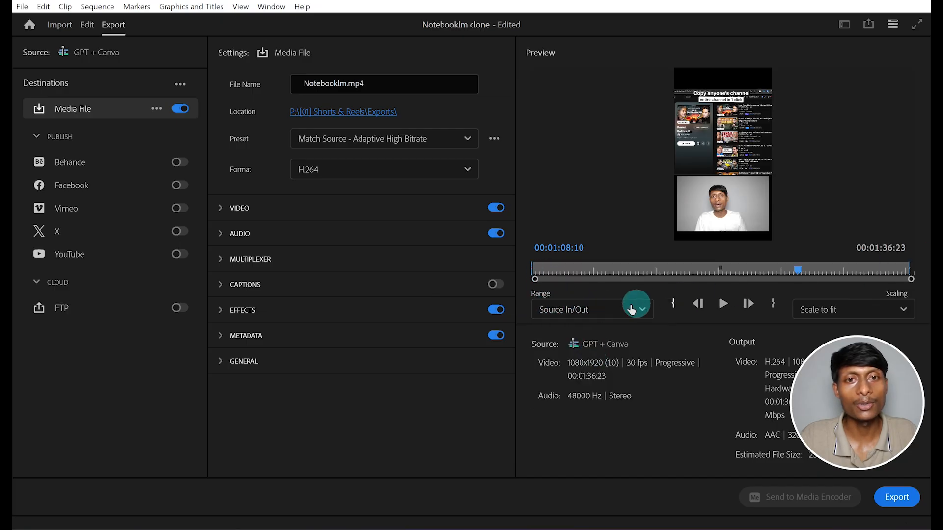
left_click(592, 308)
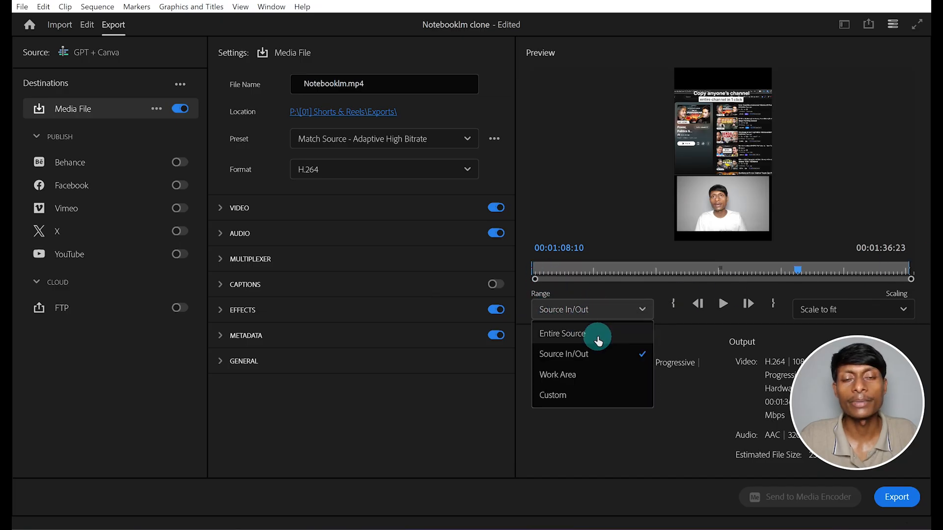
left_click(666, 330)
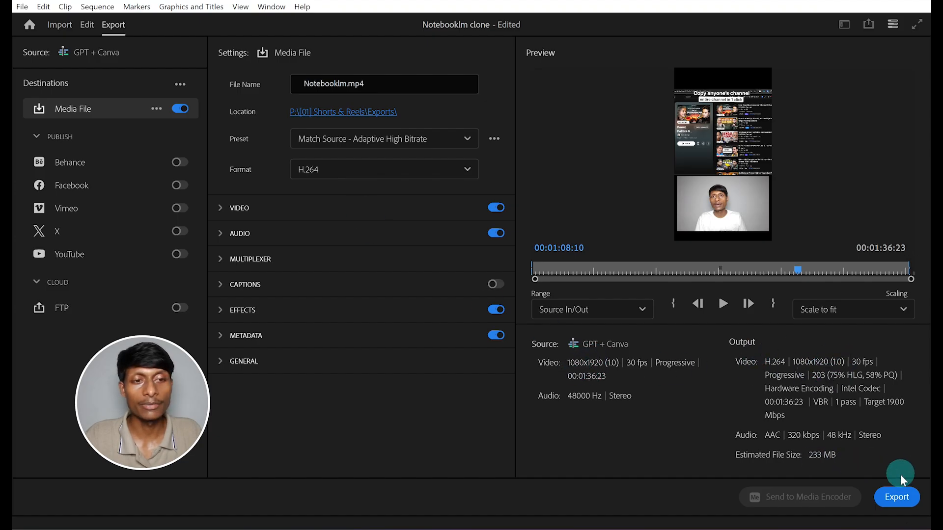
- Export the short and upload the Notebooklm video to the [01] Shorts/Reels Exports folder in Google Drive
left_click(897, 498)
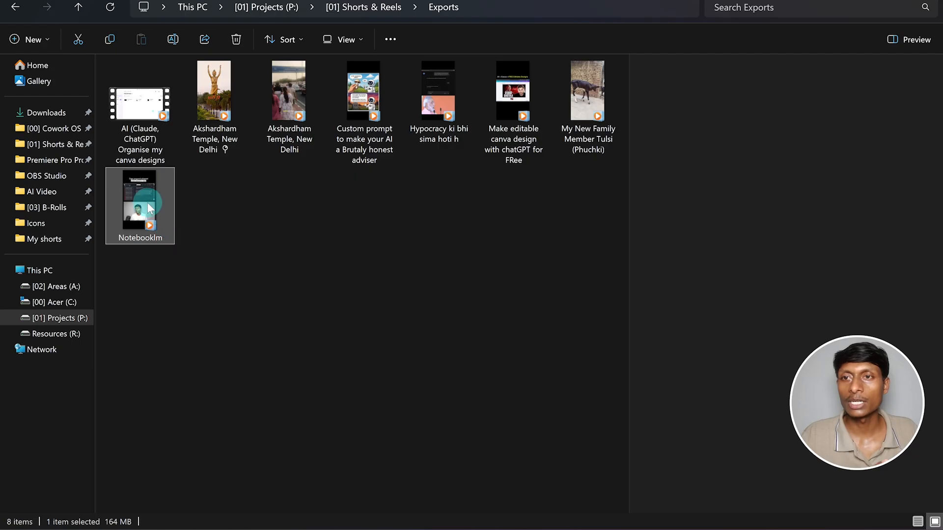
left_click_drag(148, 202, 743, 417)
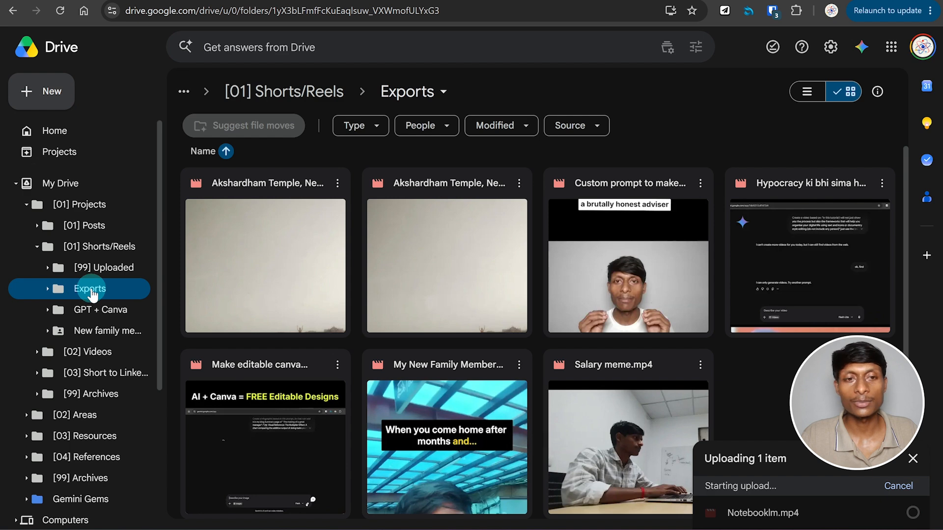